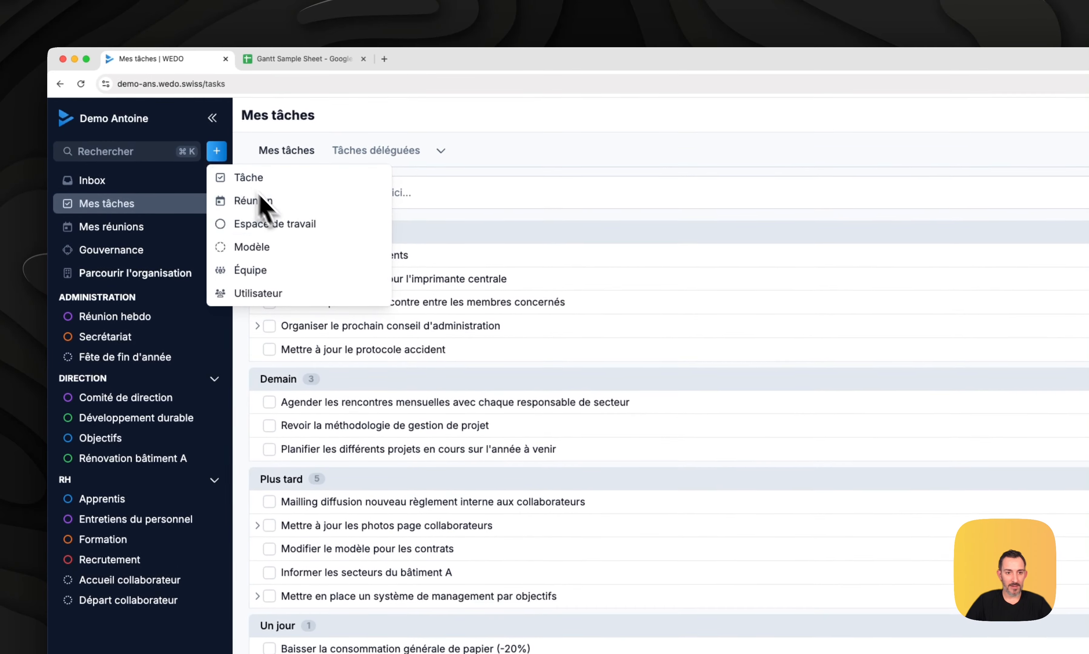
Start a new workspace named "Projet site web", give it the colour Rose and save its information
left_click(283, 219)
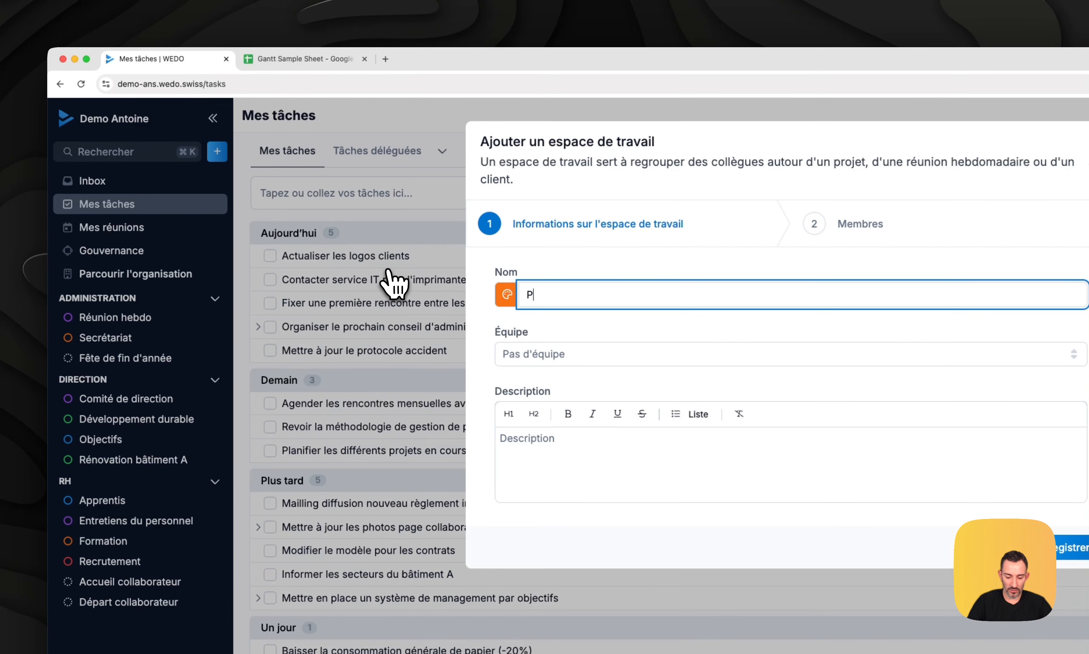
type("Projet site web")
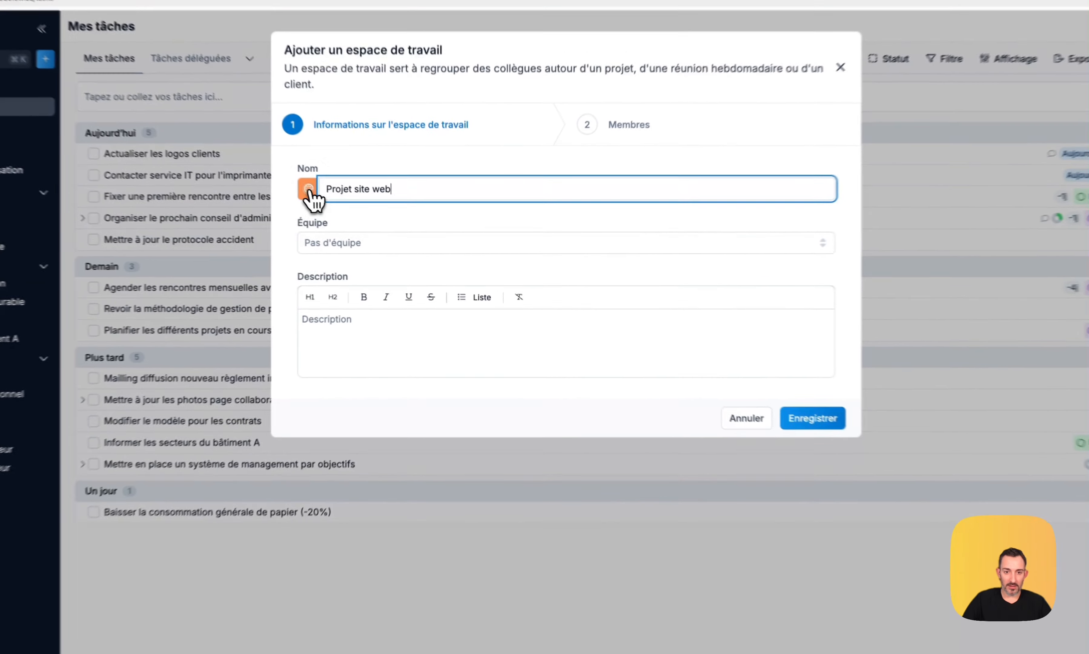
left_click(354, 213)
left_click(352, 284)
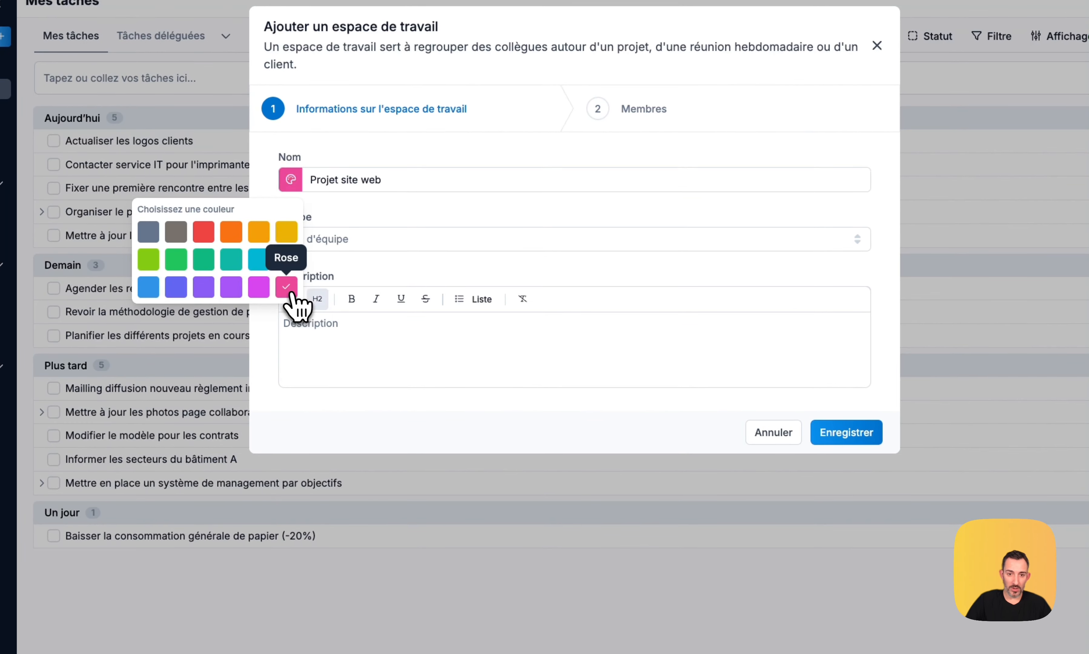
left_click(846, 432)
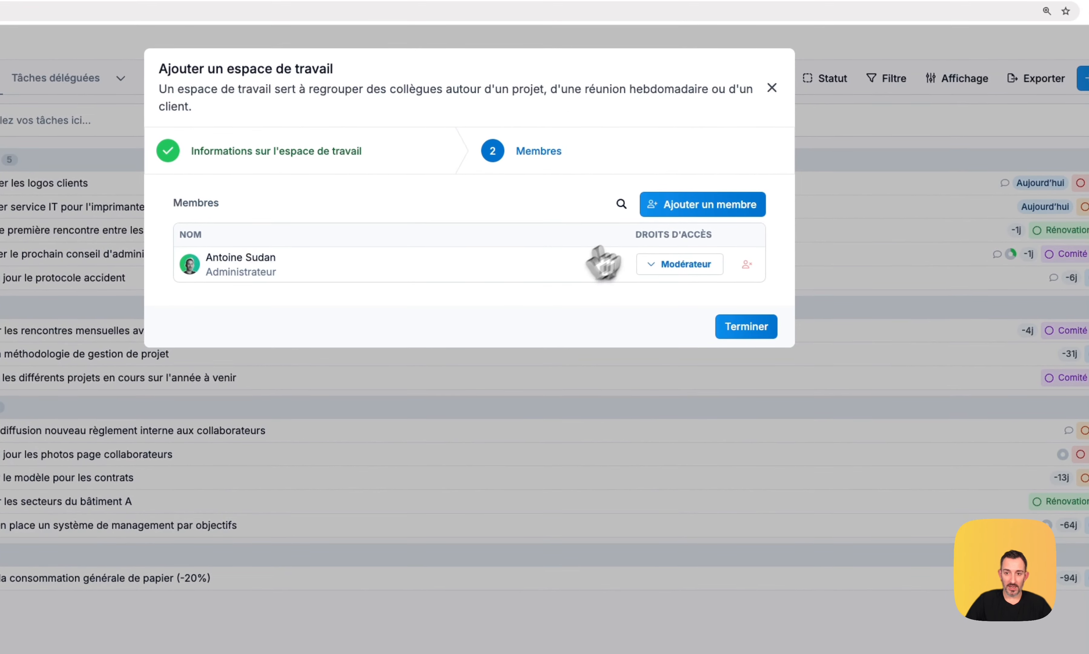
Add three colleagues to the new workspace as members and finish creating it
left_click(668, 207)
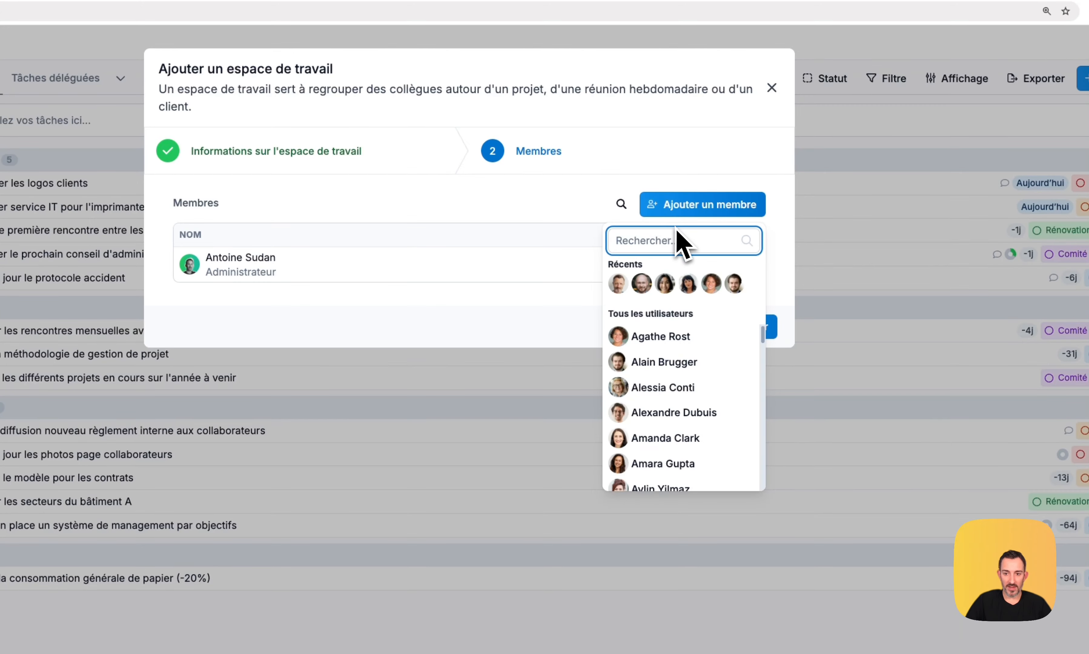
left_click(659, 368)
scroll(669, 388, "down", 6)
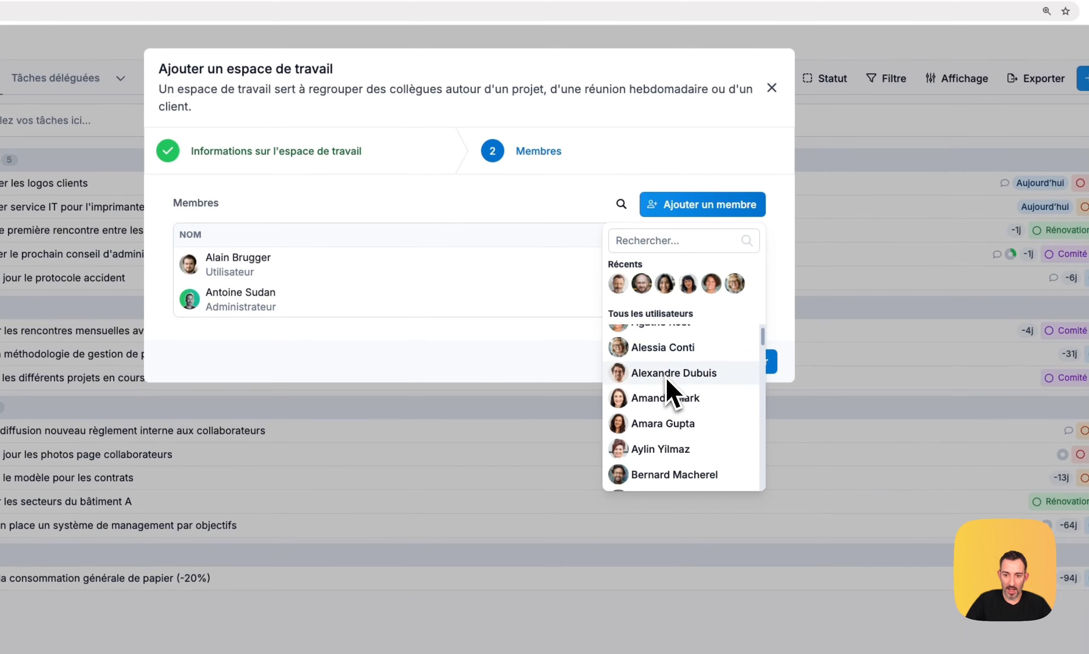
left_click(667, 415)
scroll(668, 416, "down", 10)
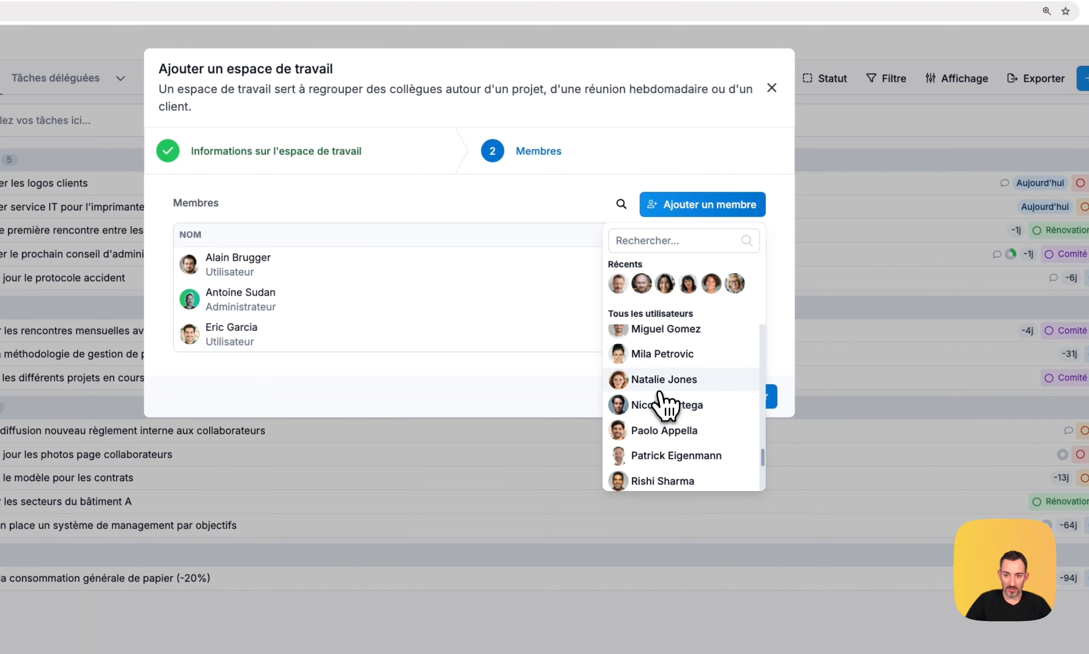
left_click(669, 381)
left_click(437, 429)
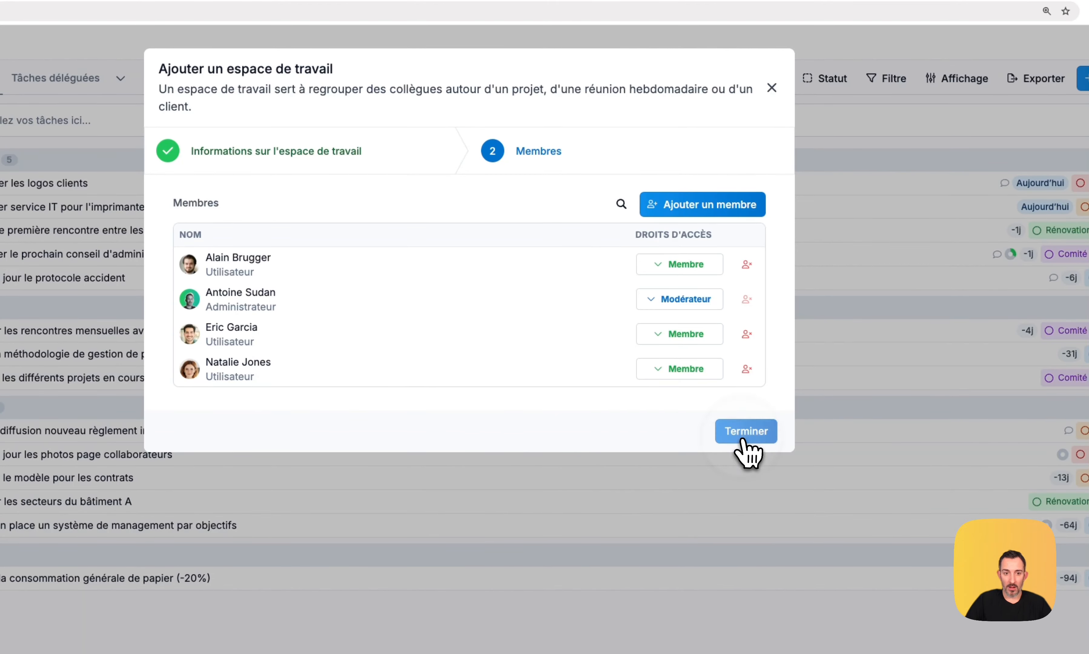
left_click(743, 433)
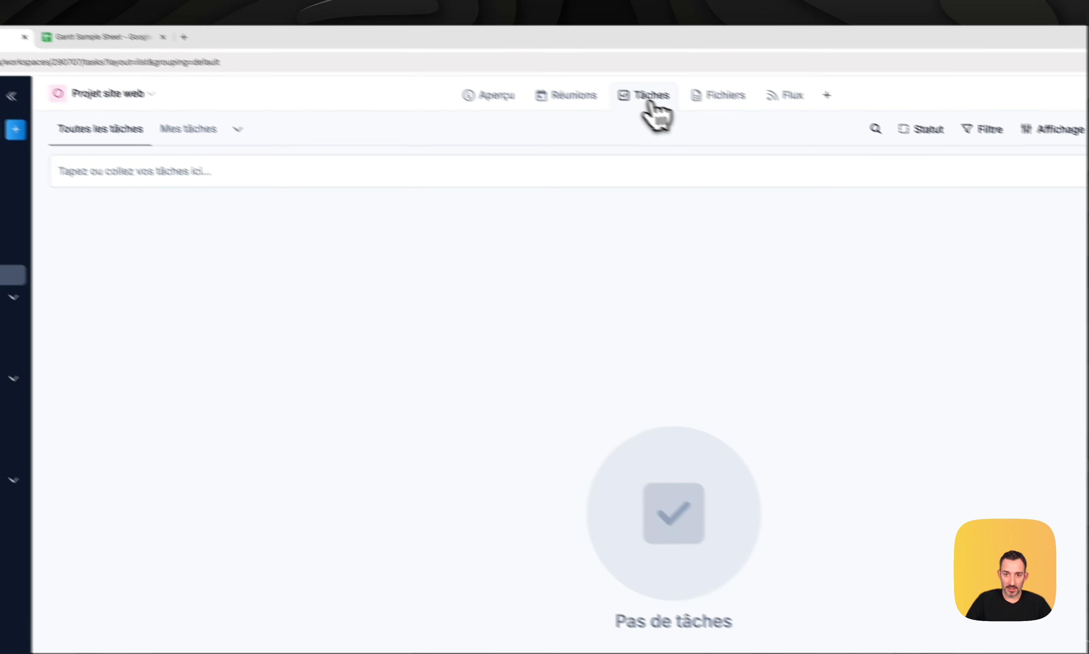
Paste the copied five-phase task list into the workspace's task entry field and create all the proposed tasks
right_click(379, 198)
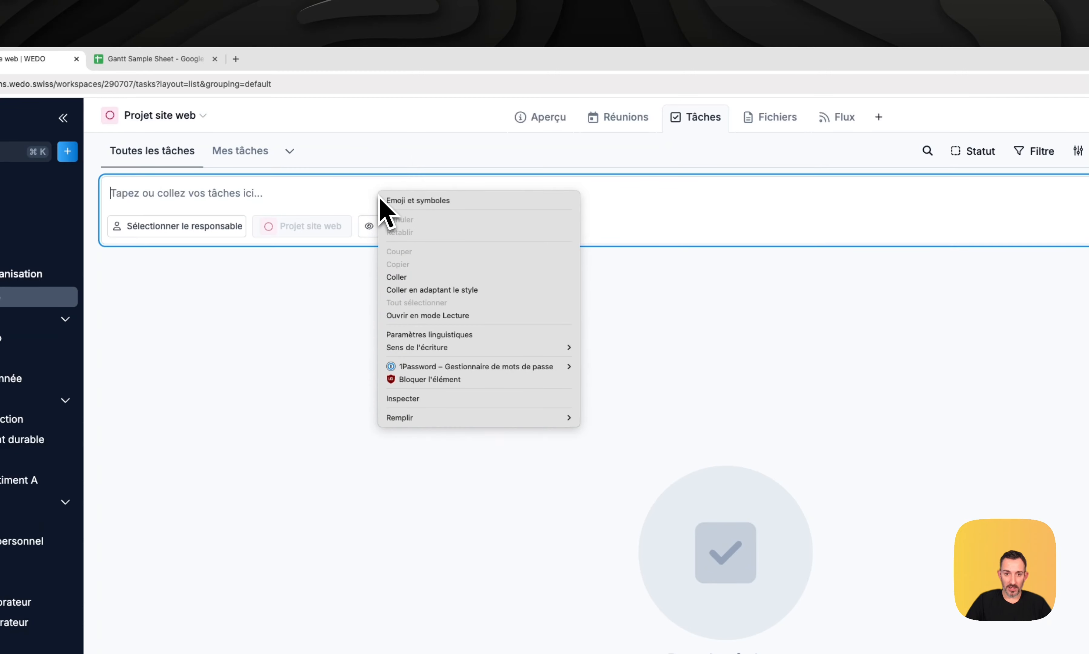
left_click(417, 278)
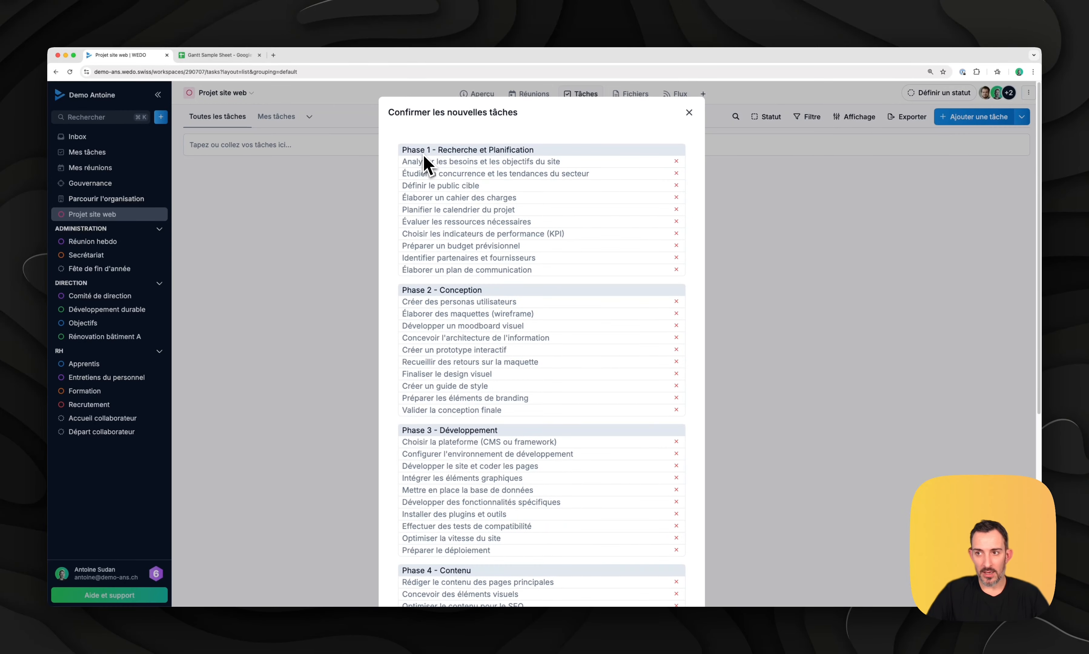
scroll(606, 316, "down", 8)
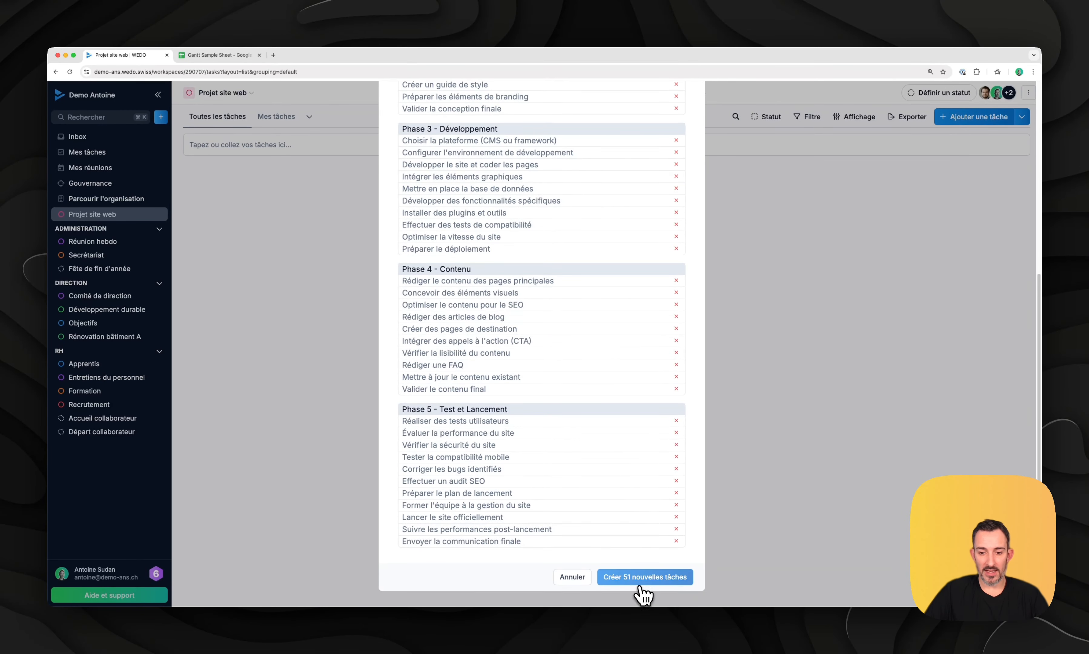
left_click(646, 584)
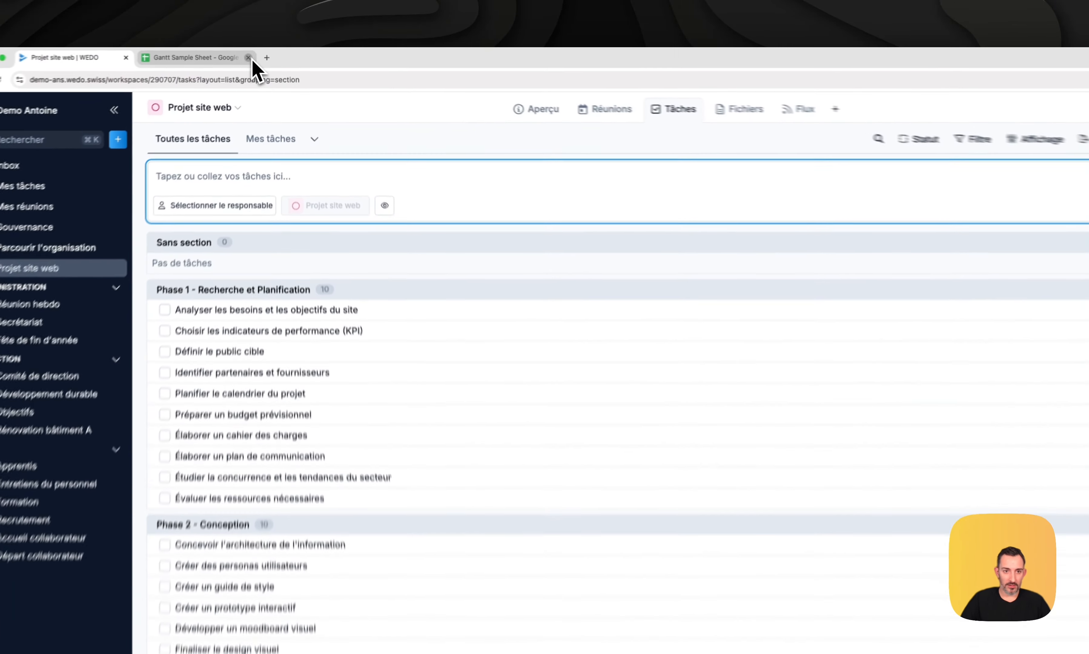
Close the Gantt Sample Sheet browser tab, and enable and open the Gantt view of the Projet site web workspace
left_click(259, 55)
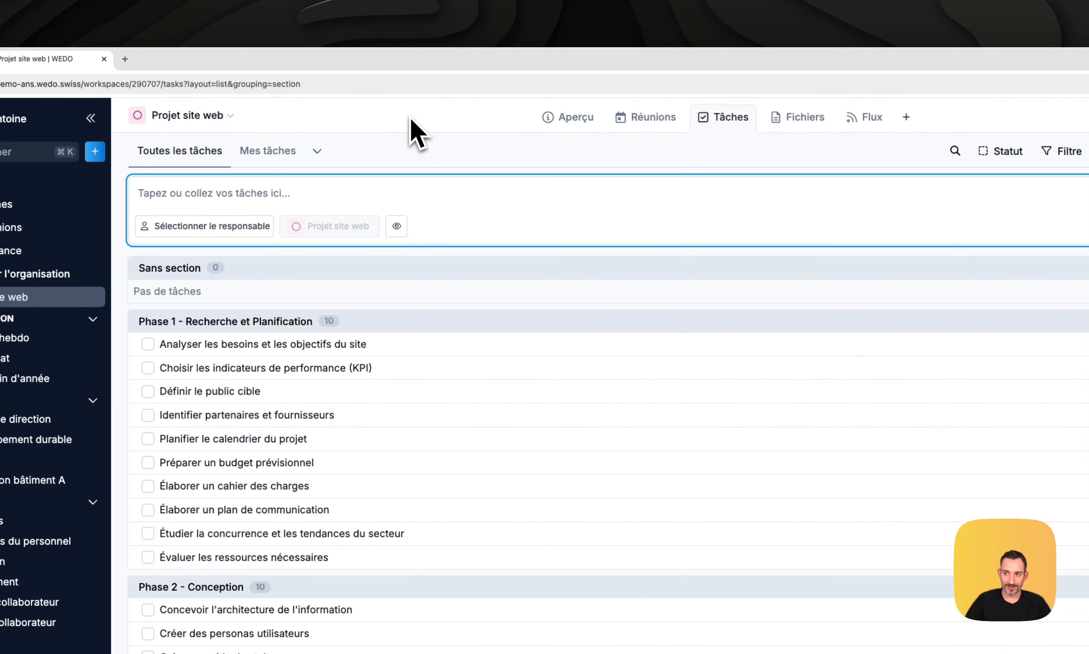
left_click(410, 117)
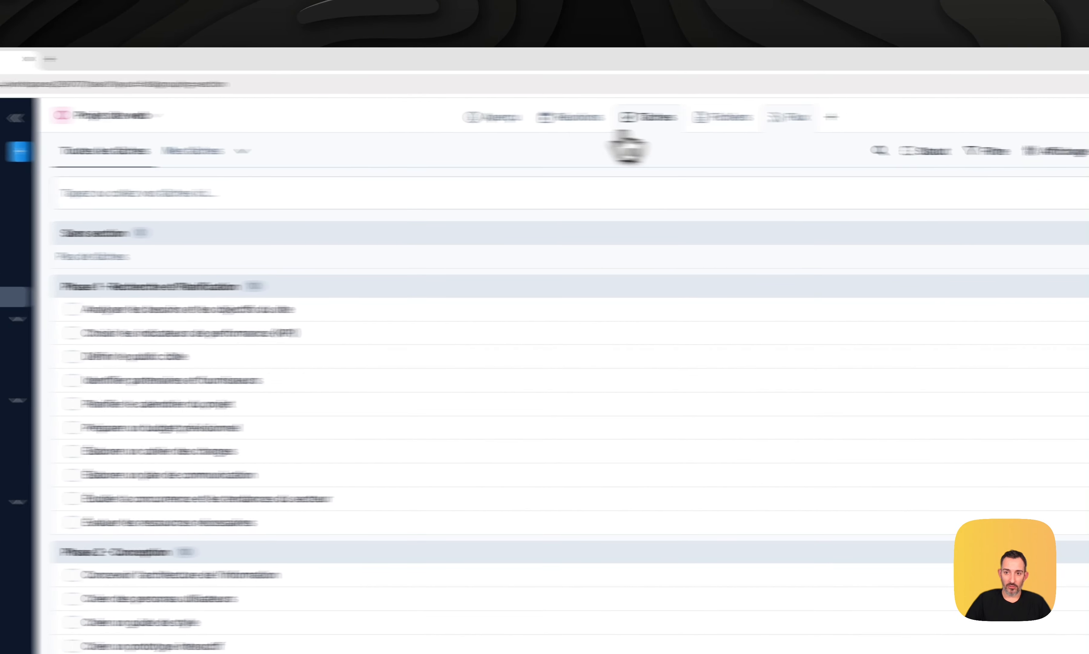
left_click(906, 117)
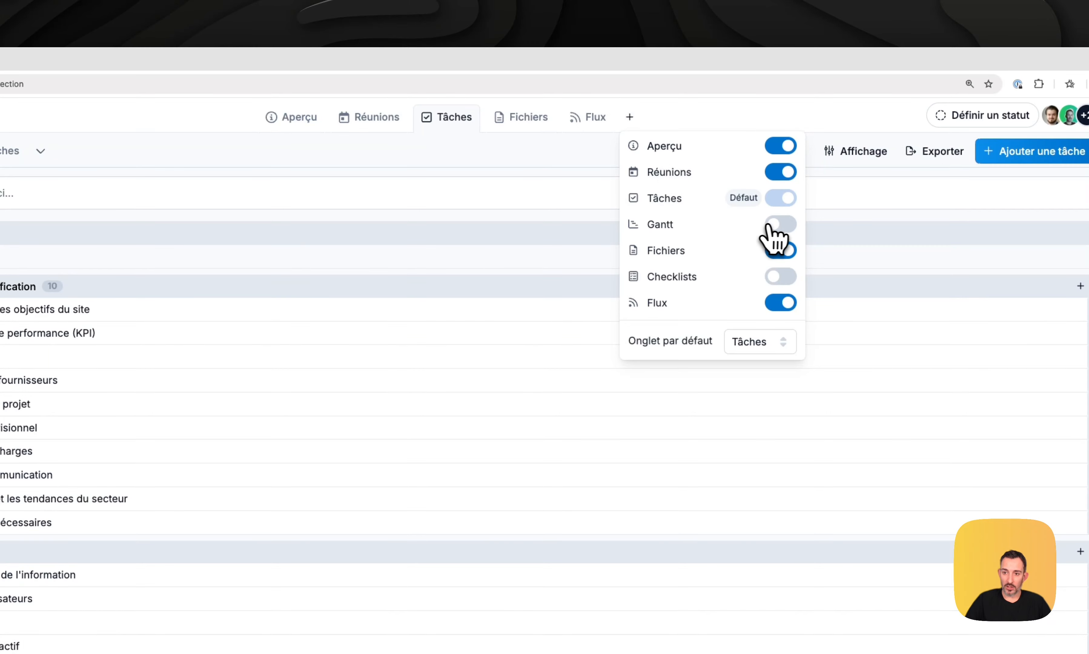
left_click(778, 226)
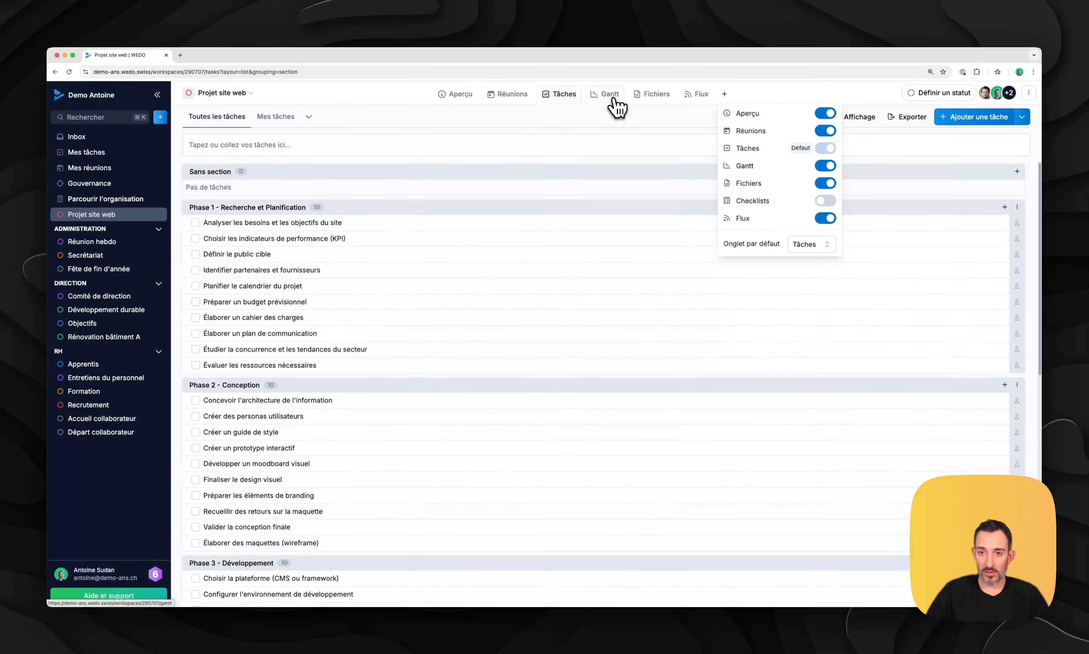
left_click(482, 117)
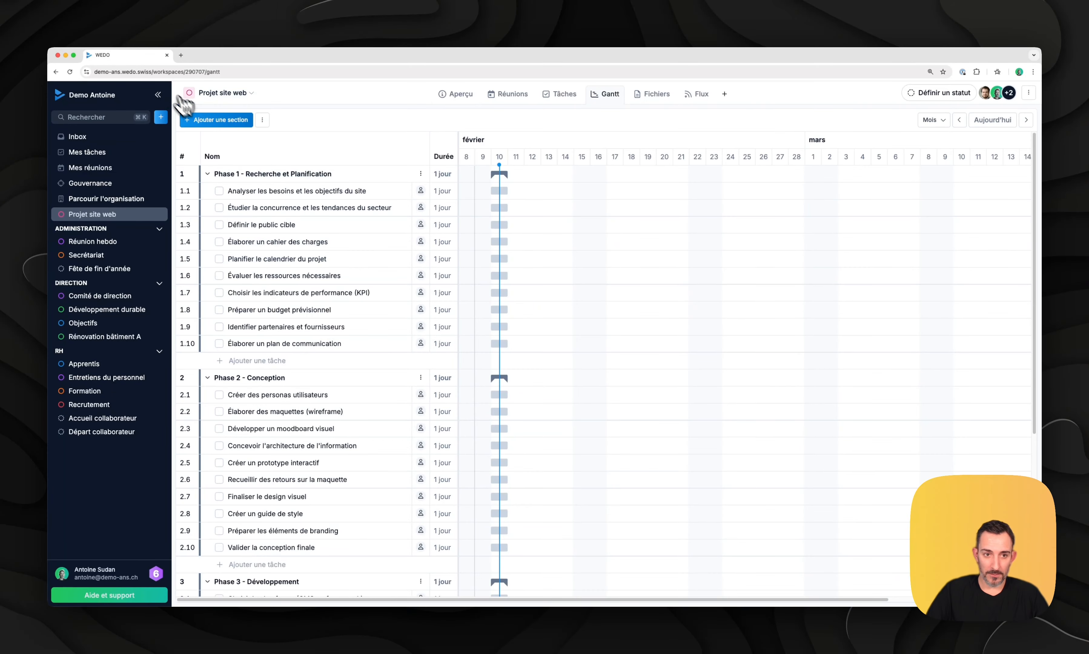
Collapse the navigation sidebar and check the Gantt chart's date-shift, header display and section options
left_click(157, 94)
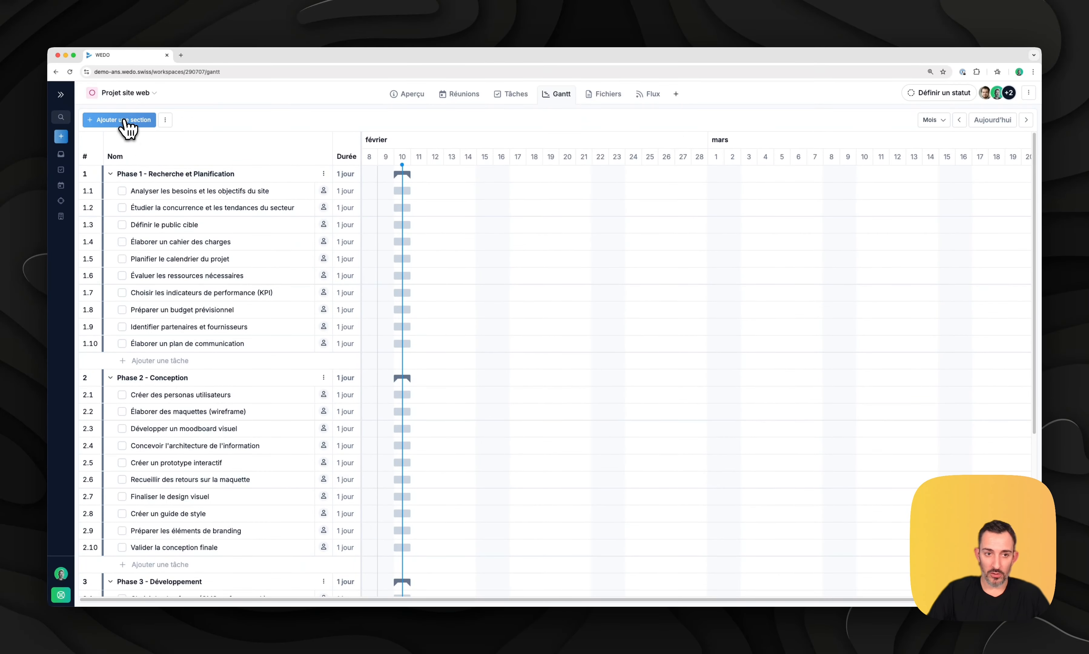
left_click(165, 121)
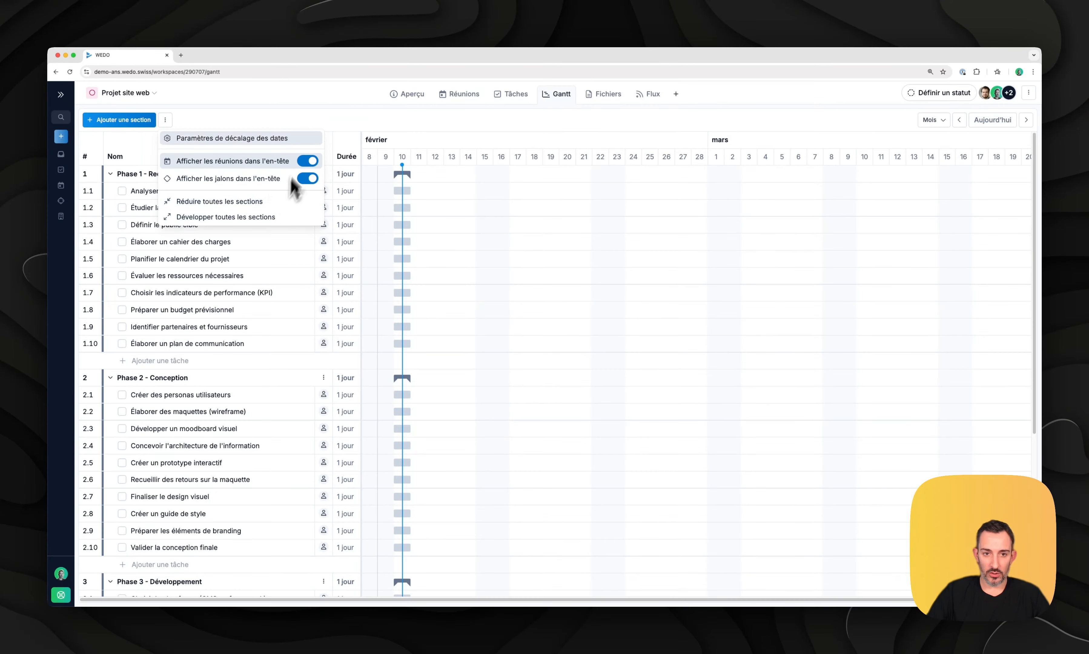
left_click(309, 120)
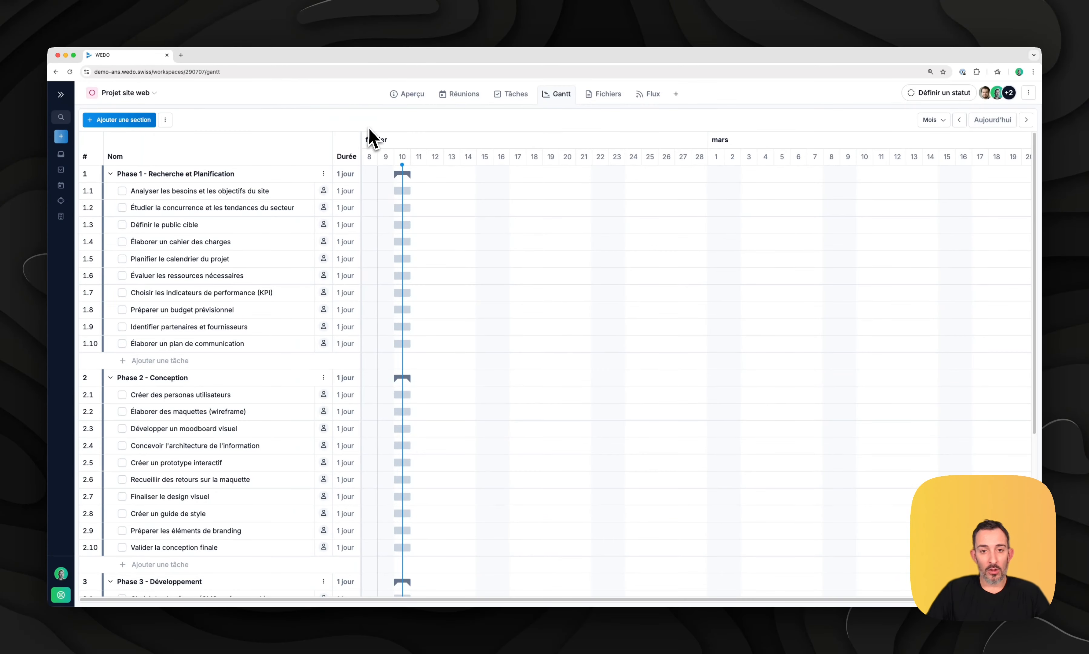
View the Gantt timeline at the Année scale and the following dates, returning to the Mois scale at today's date
left_click(919, 122)
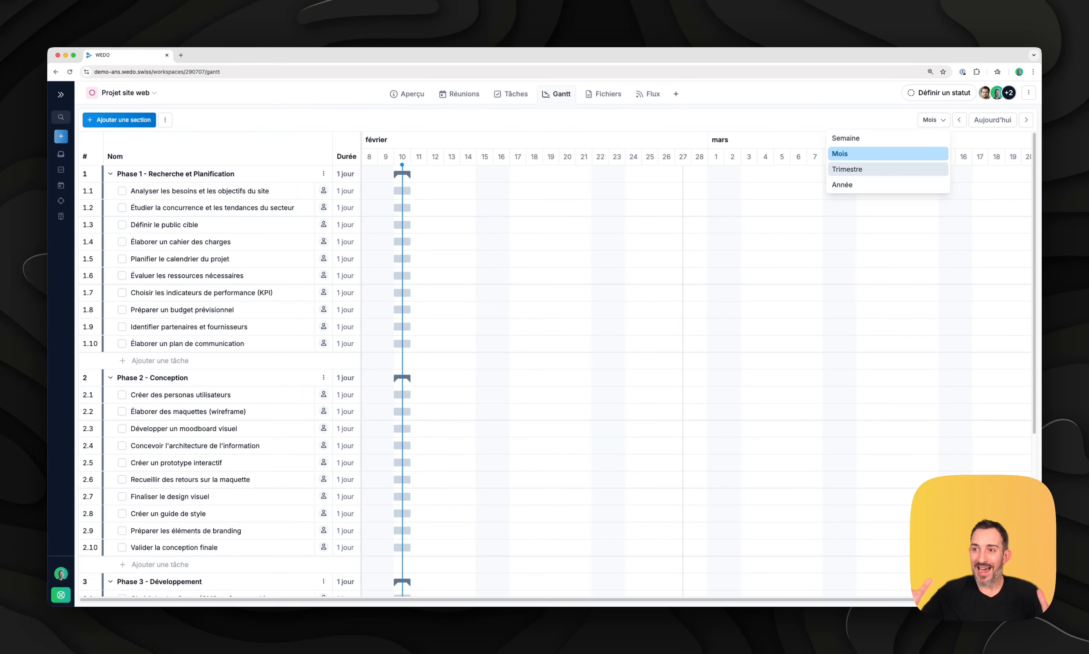
left_click(907, 185)
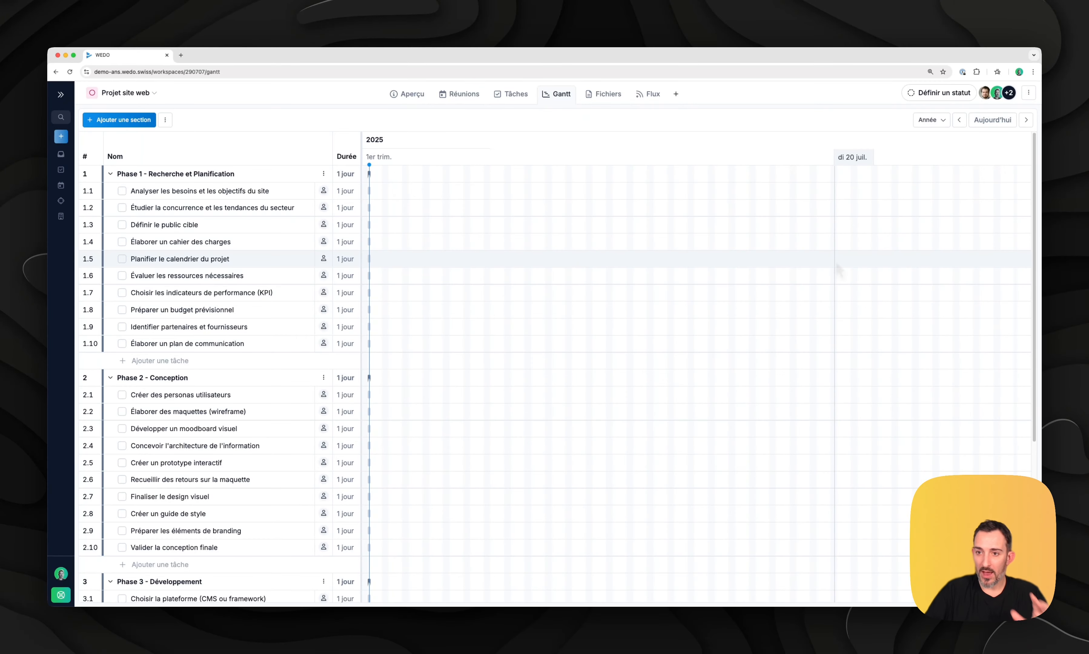
left_click(932, 120)
left_click(933, 149)
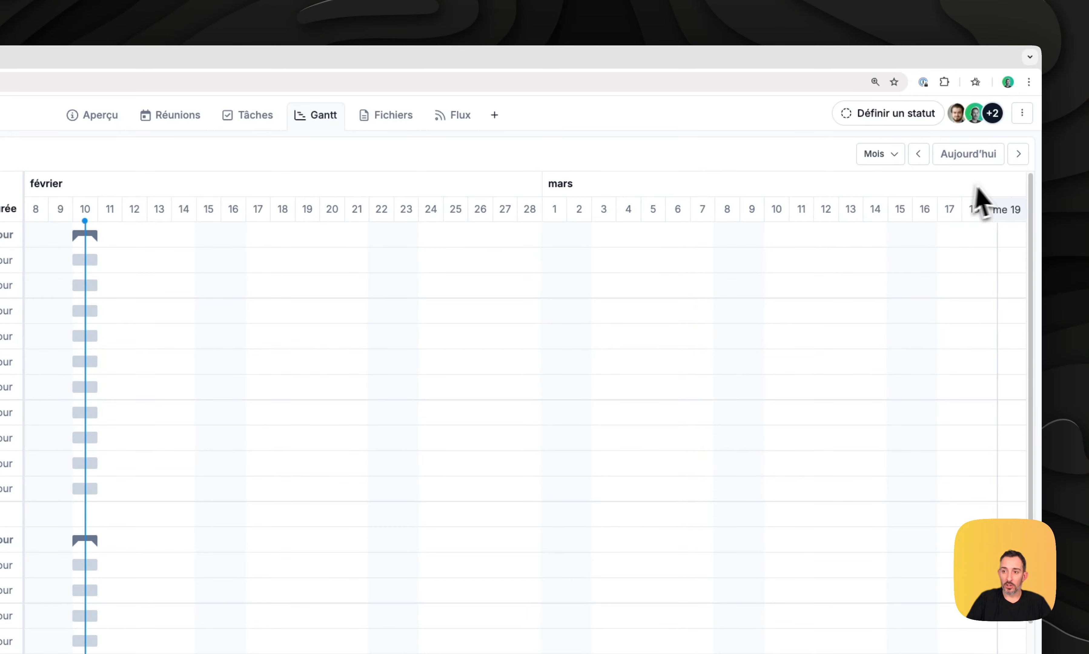
left_click(1014, 159)
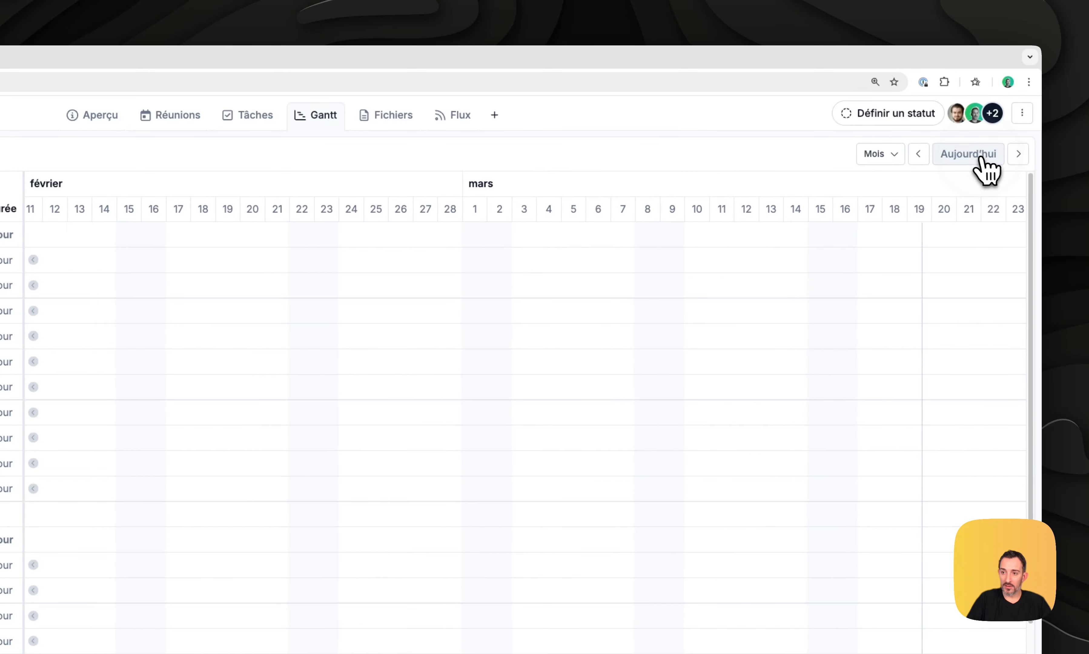
left_click(968, 154)
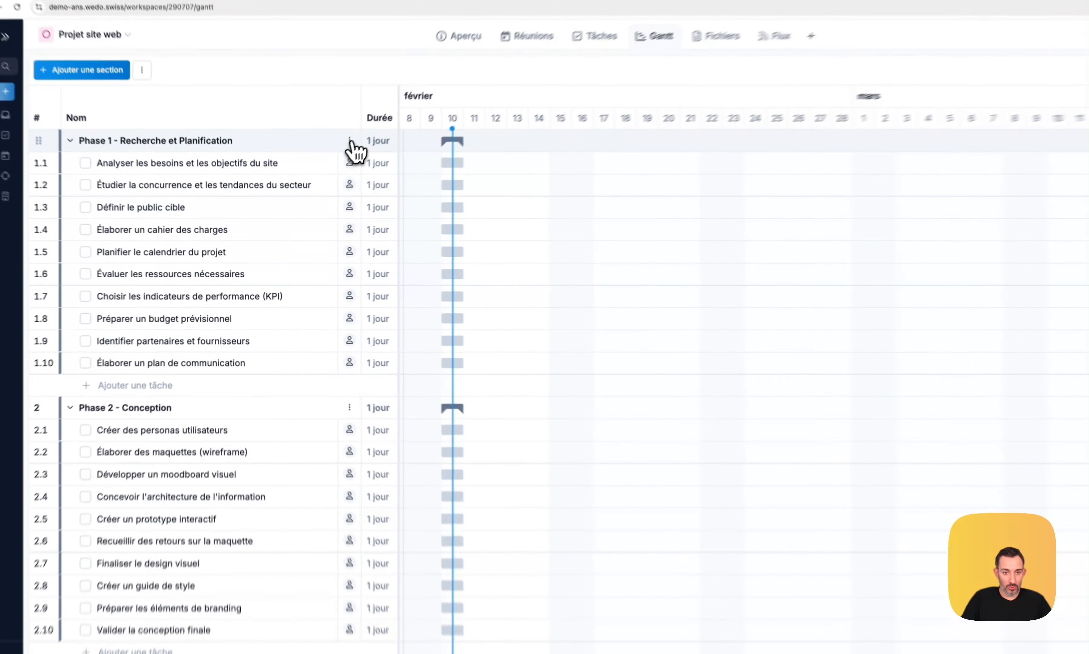
Colour the section Phase 1 - Recherche et Planification Orange and the section Phase 2 - Conception Jaune
left_click(349, 140)
mouse_move(435, 199)
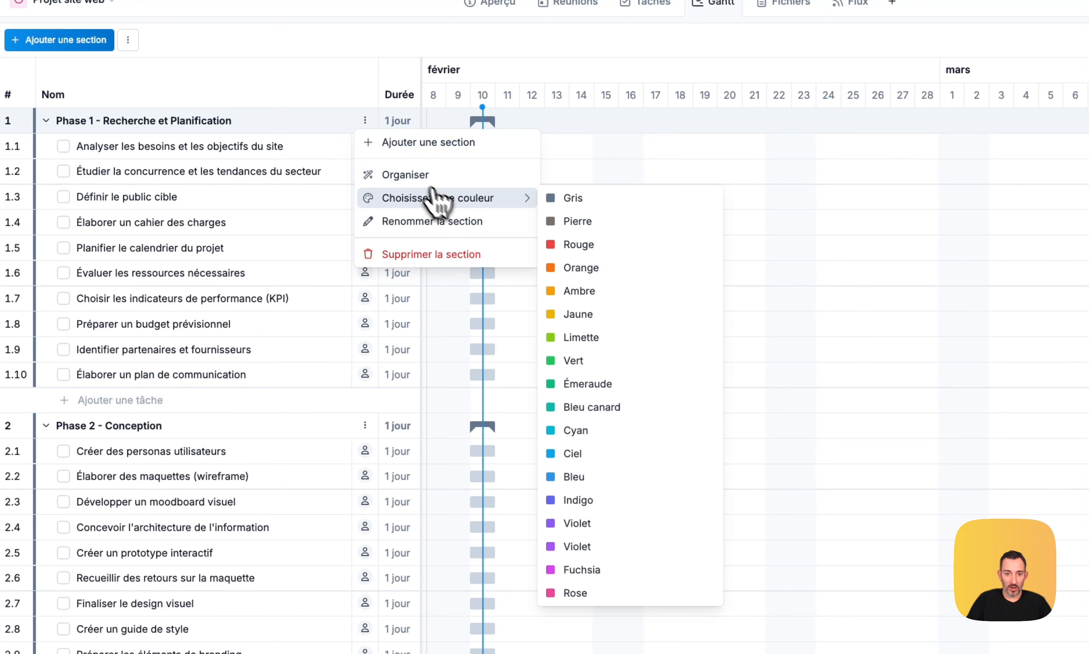
left_click(611, 269)
left_click(365, 425)
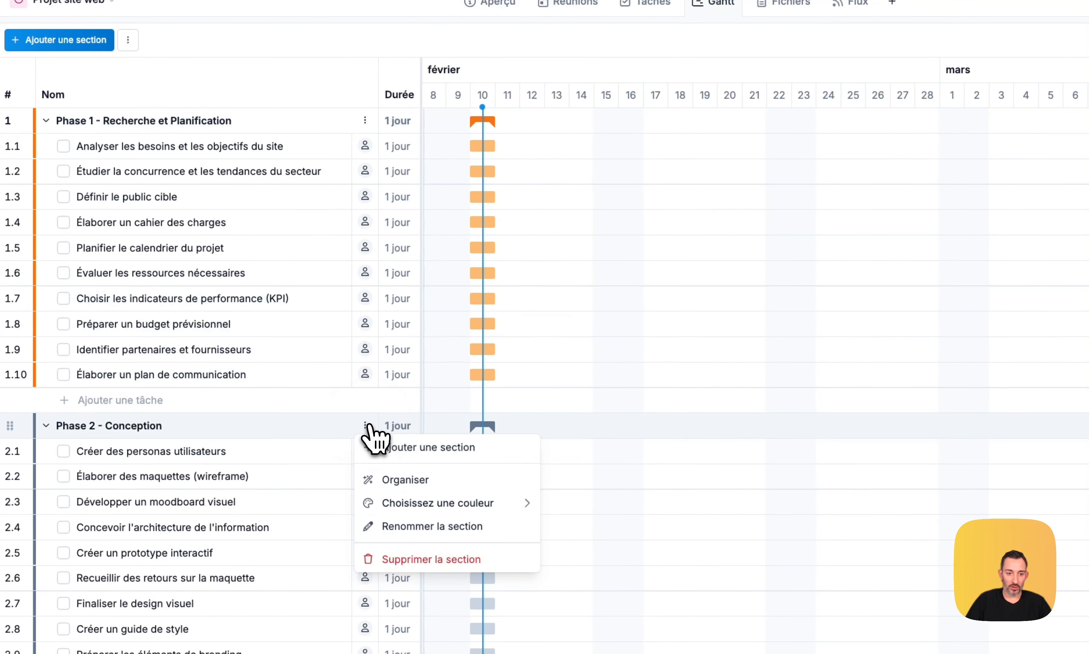
mouse_move(462, 506)
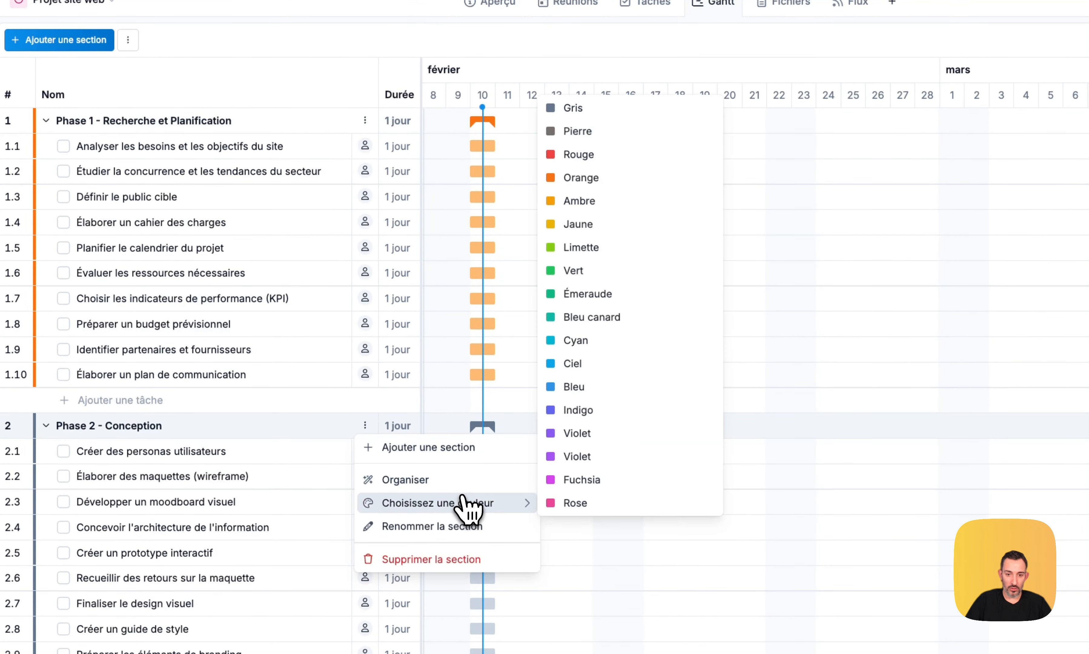
left_click(605, 224)
Colour the section Phase 3 - Développement Limette and the section Phase 4 - Contenu Ciel
scroll(415, 371, "down", 6)
left_click(365, 445)
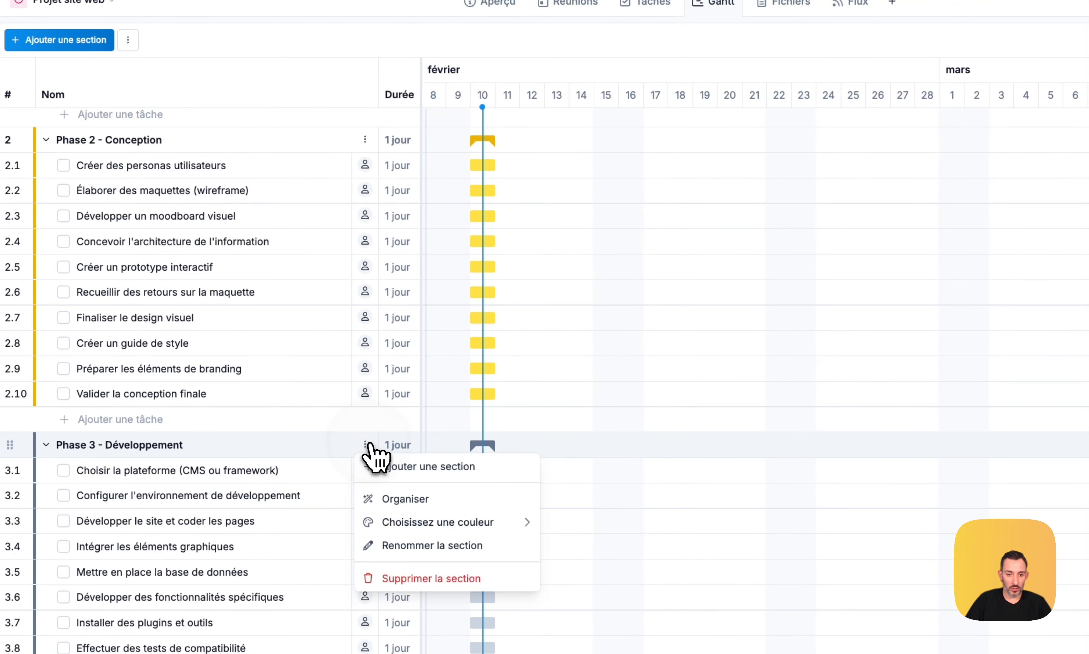
mouse_move(451, 522)
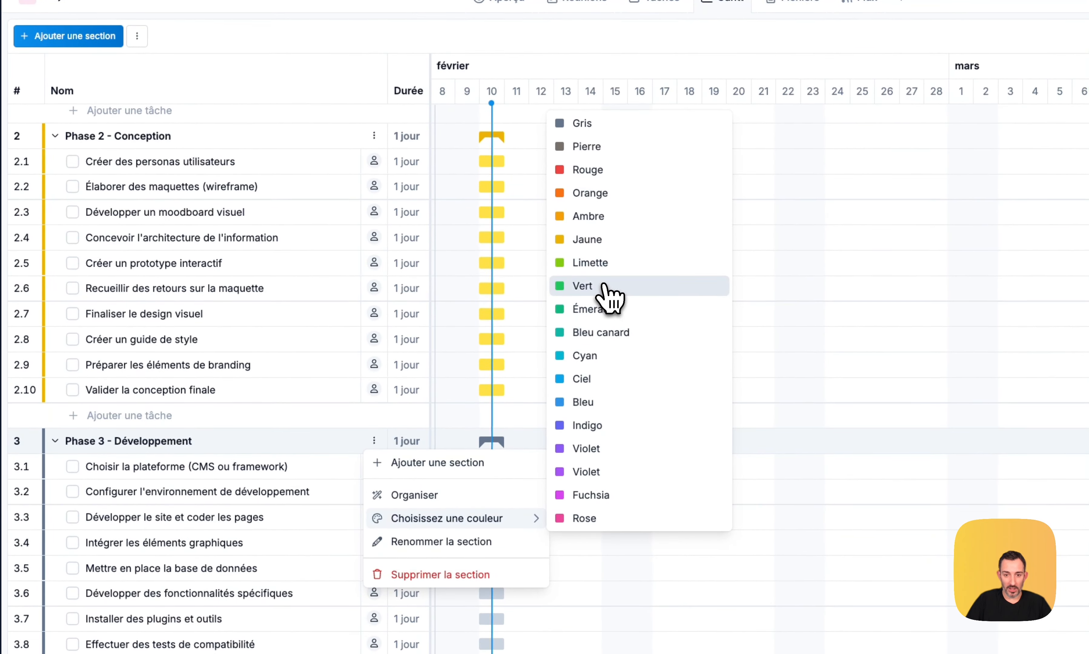
left_click(615, 272)
scroll(311, 435, "down", 9)
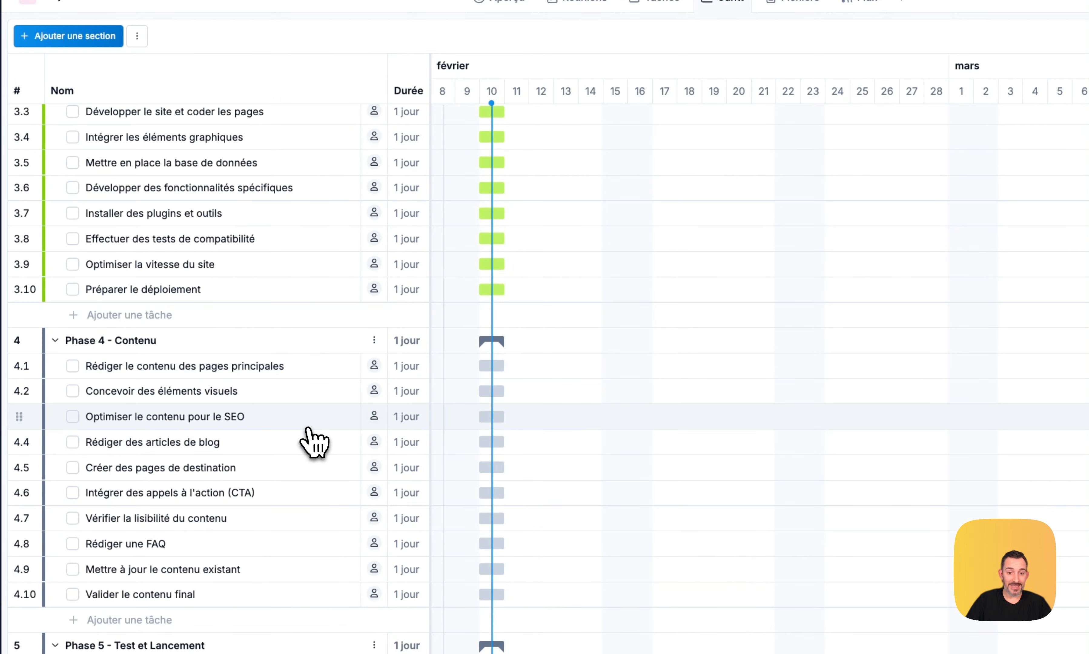
left_click(374, 341)
mouse_move(475, 419)
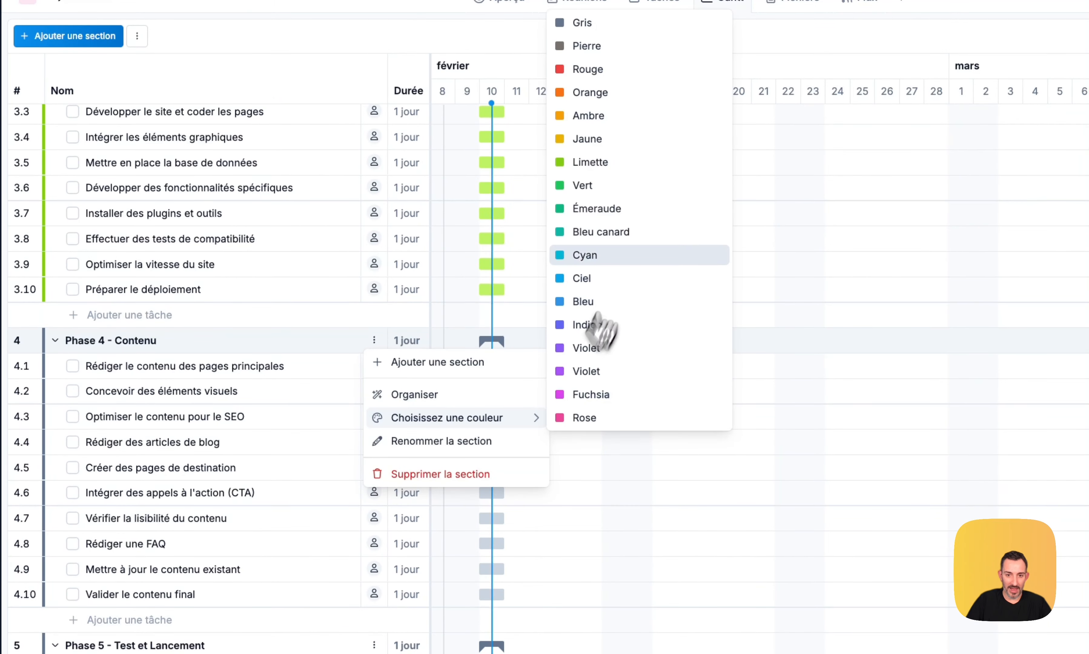
left_click(615, 276)
Choose a new colour for the section Phase 5 - Test et Lancement
scroll(442, 419, "down", 5)
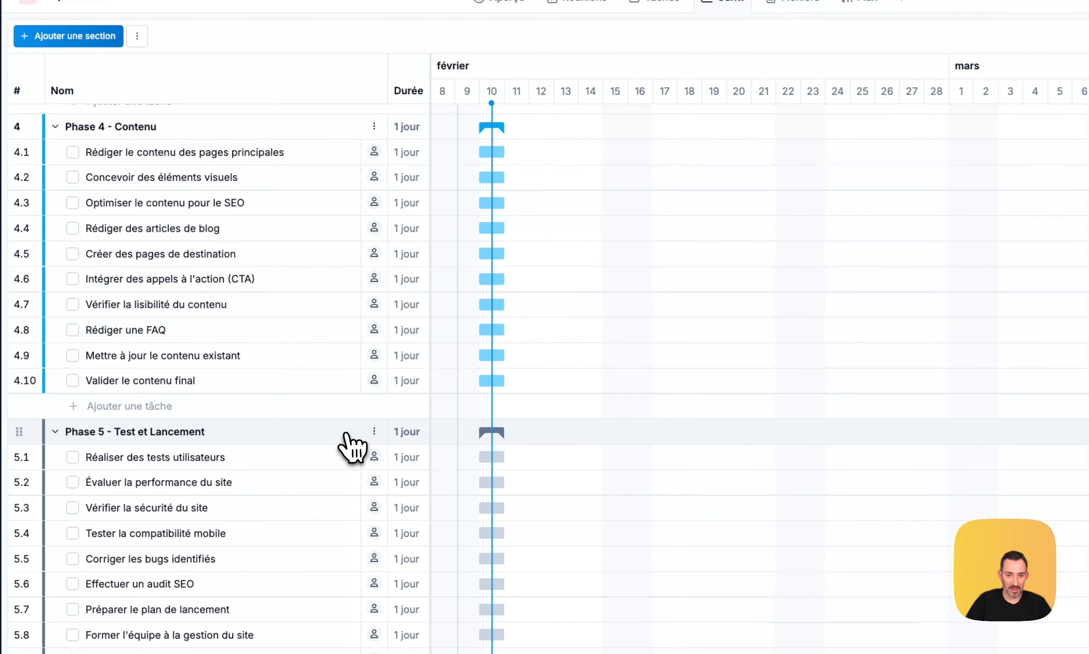
left_click(374, 432)
mouse_move(472, 513)
left_click(590, 491)
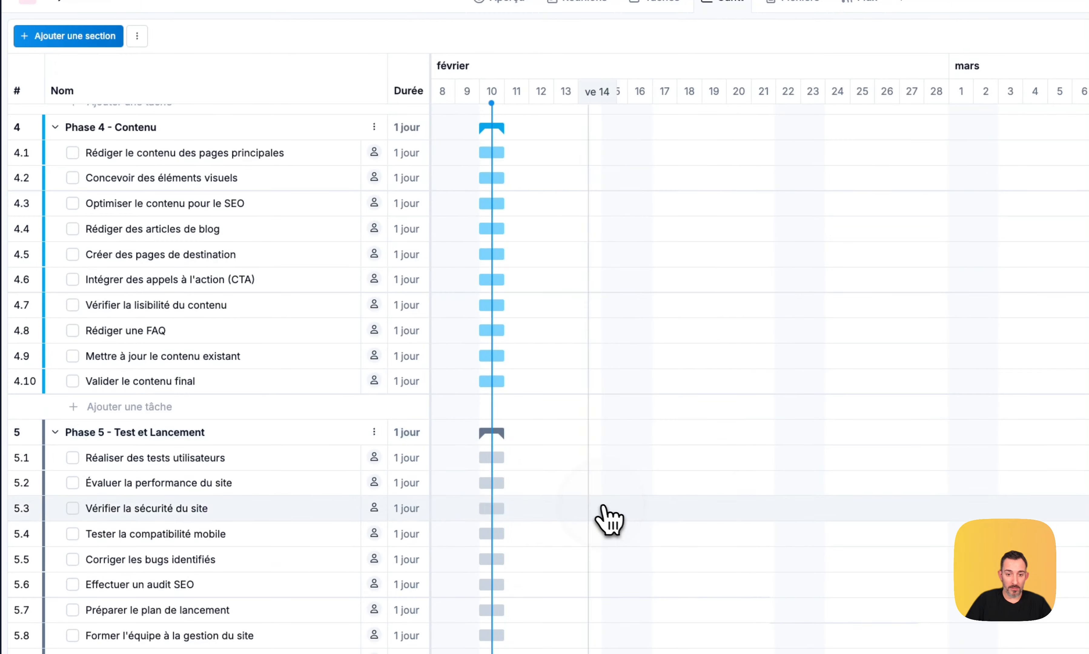
Organise the section Phase 1 - Recherche et Planification with Déléguer, assigning the first and third tasks to Moi and the second to a colleague
scroll(384, 460, "up", 15)
left_click(374, 116)
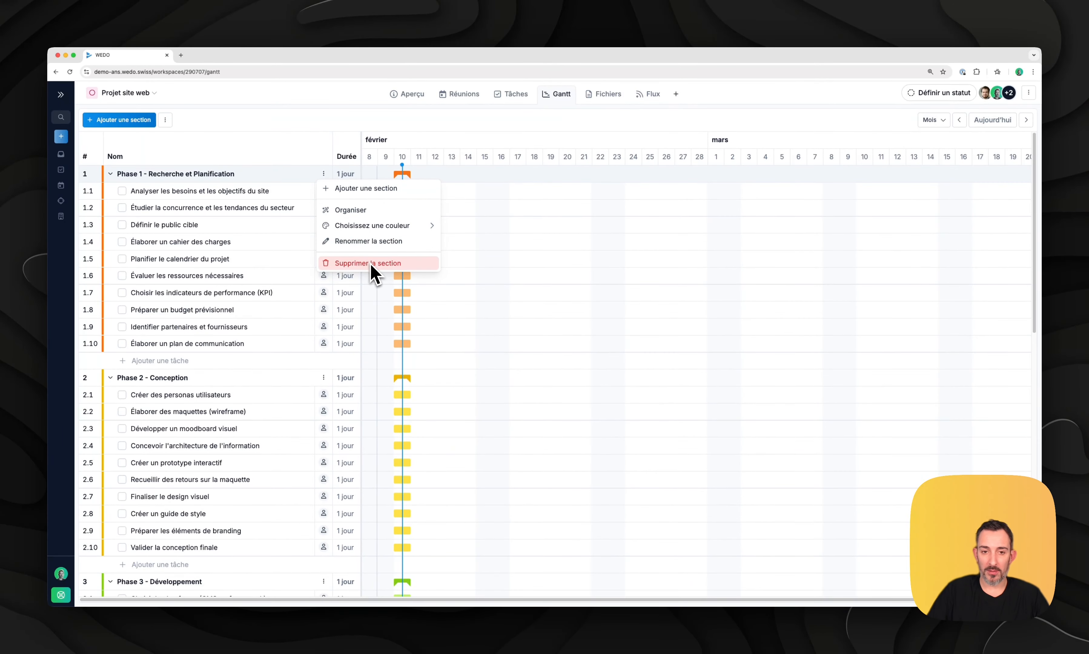
left_click(373, 212)
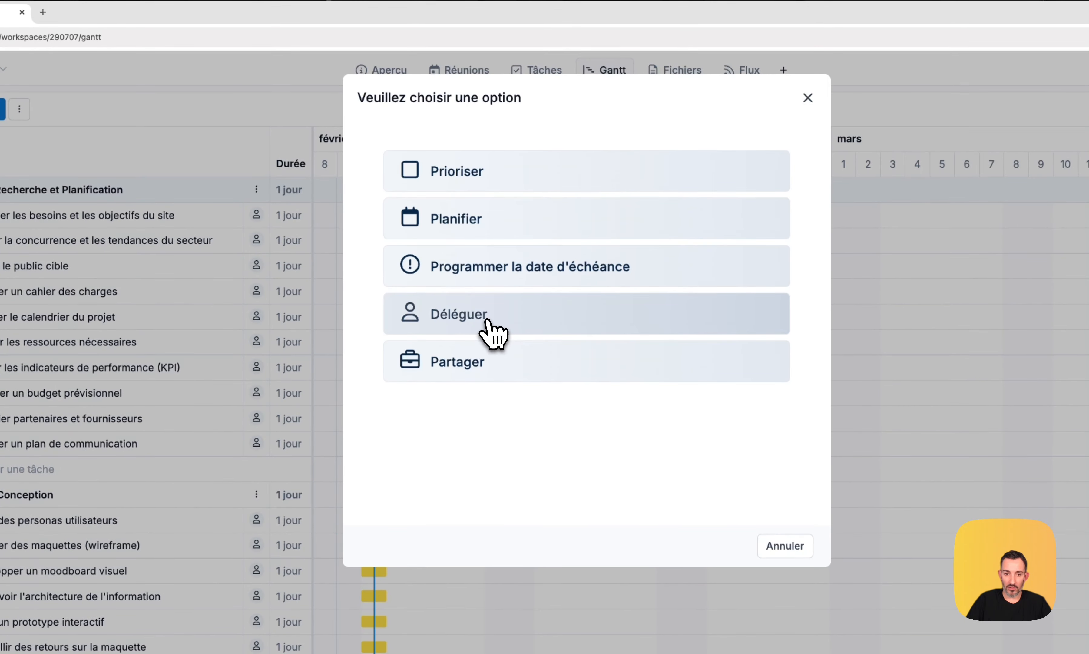
left_click(494, 334)
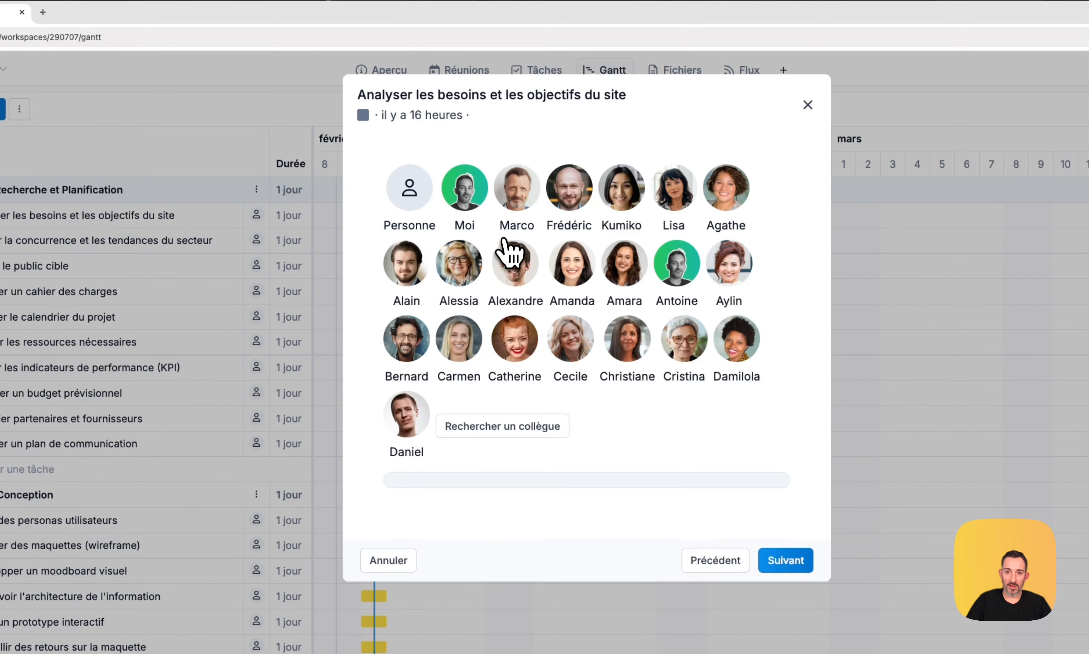
left_click_drag(363, 94, 554, 93)
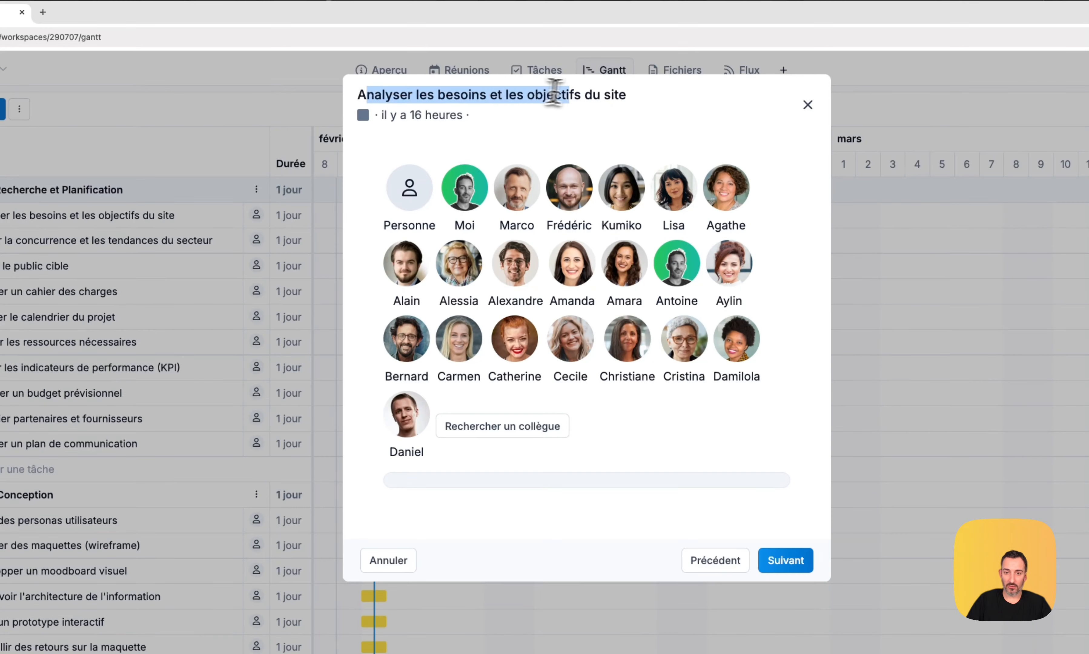
left_click(572, 93)
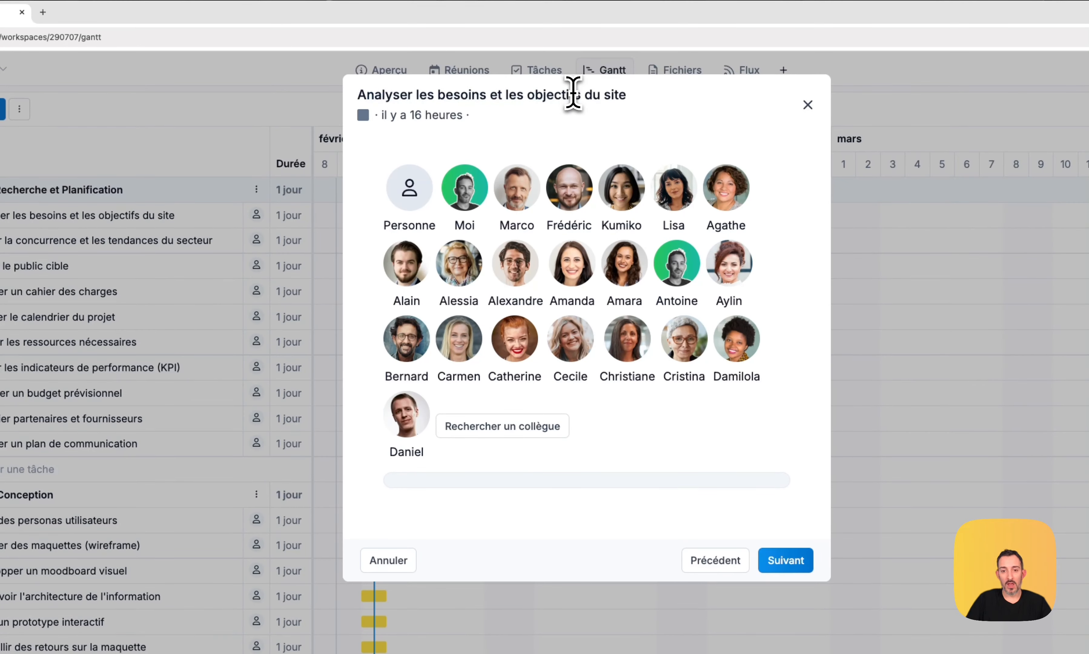
left_click(468, 190)
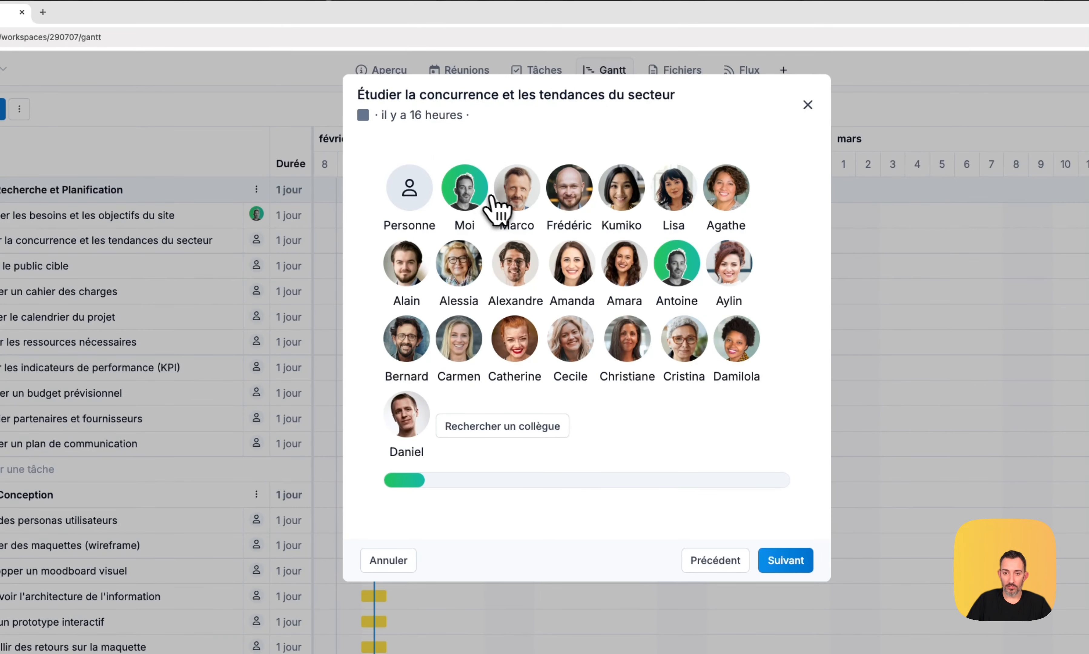
left_click(516, 195)
left_click(486, 199)
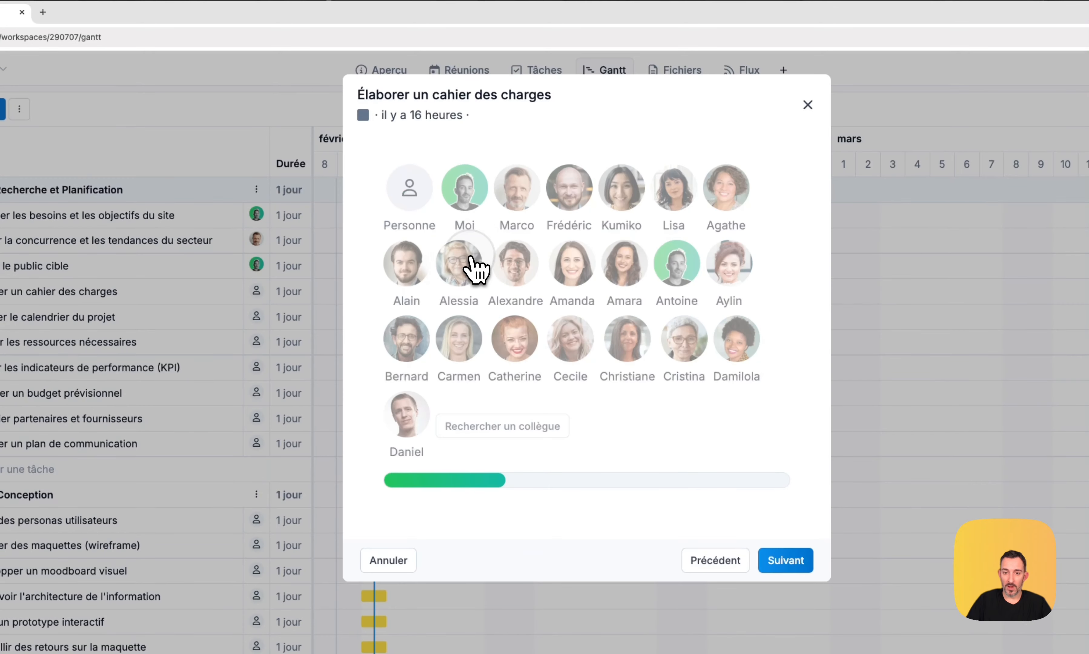
Delegate the remaining seven Phase 1 tasks among Moi and colleagues, from Élaborer un cahier des charges to Élaborer un plan de communication, and finish organising
left_click(475, 264)
left_click(513, 207)
left_click(561, 199)
left_click(558, 196)
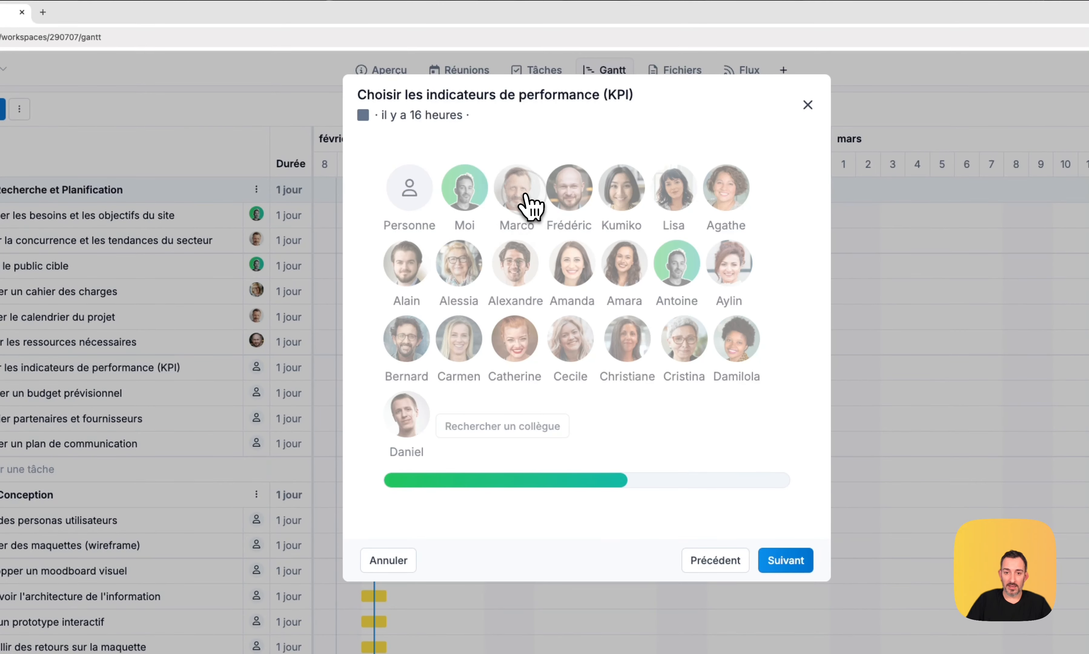
left_click(482, 196)
left_click(479, 196)
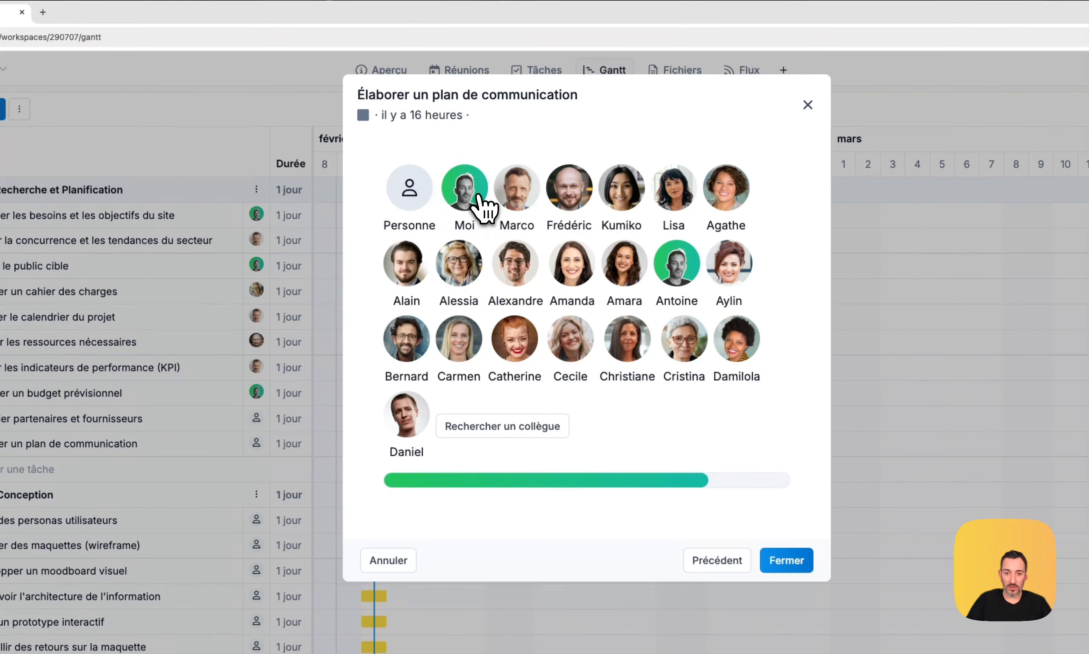
left_click(468, 265)
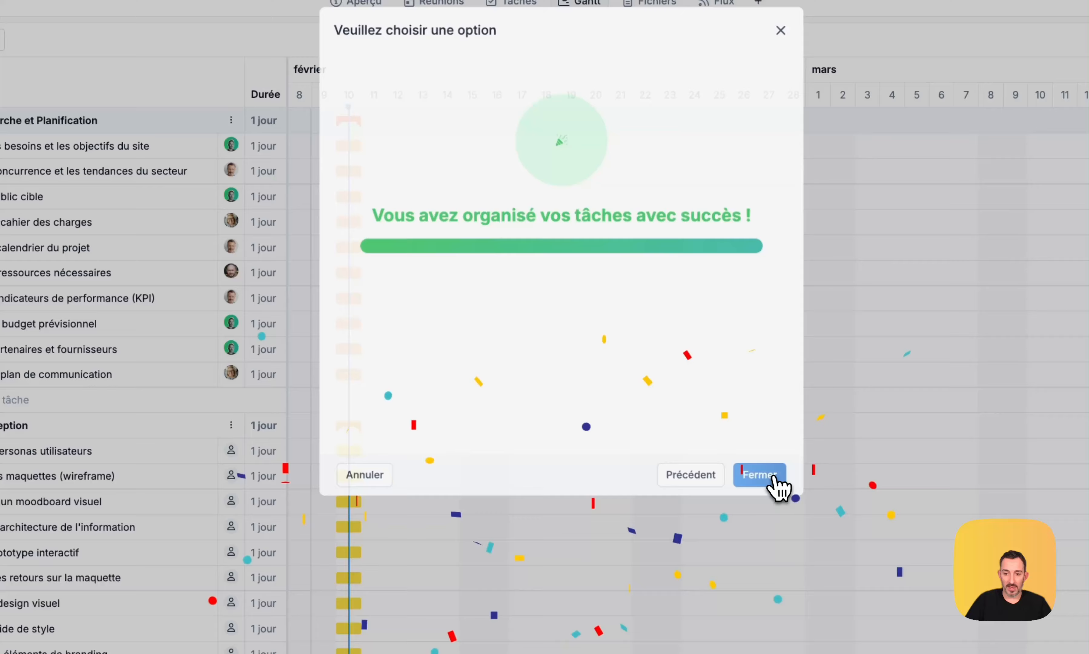
left_click(774, 478)
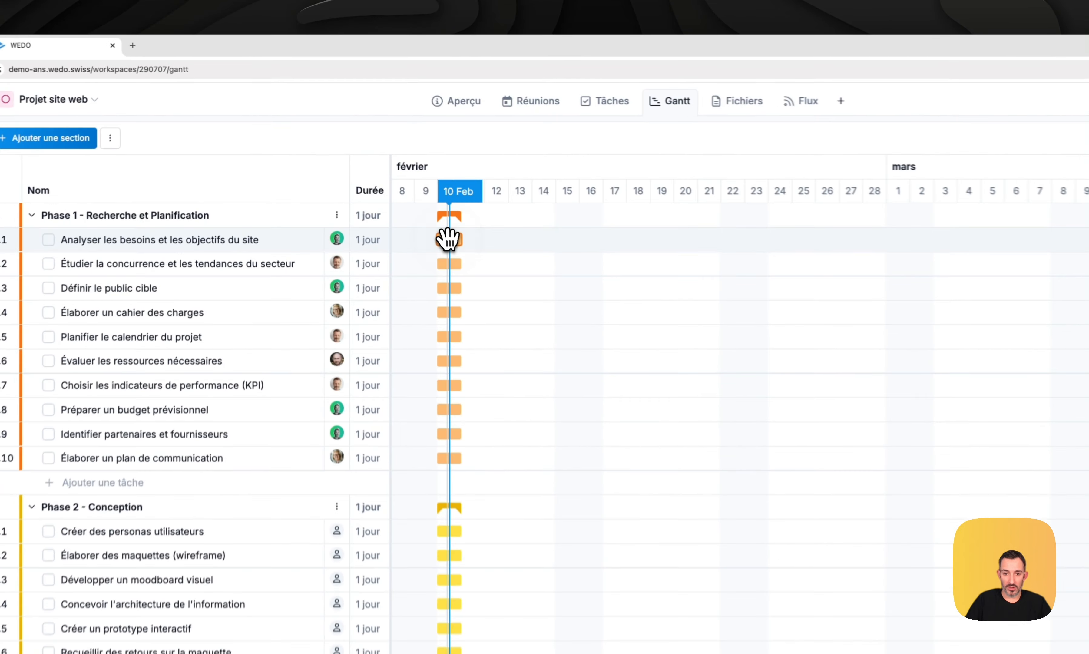
Schedule Analyser les besoins et les objectifs du site on 10–14 February, Étudier la concurrence on 17–18 and Définir le public cible on 19–20
left_click_drag(448, 238, 489, 240)
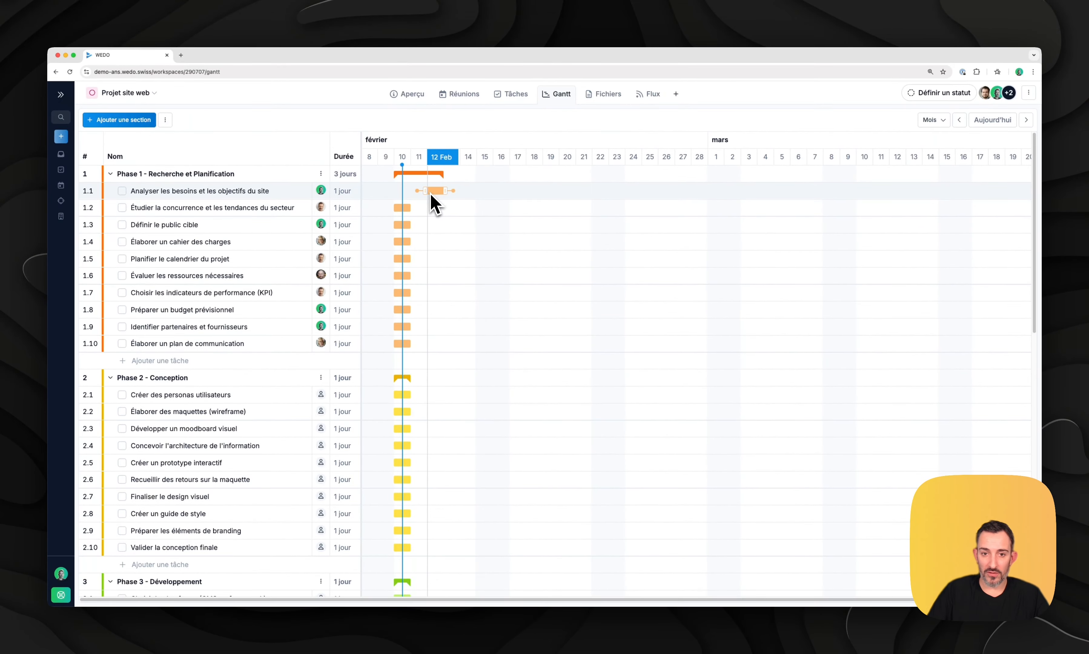
left_click_drag(446, 193, 460, 195)
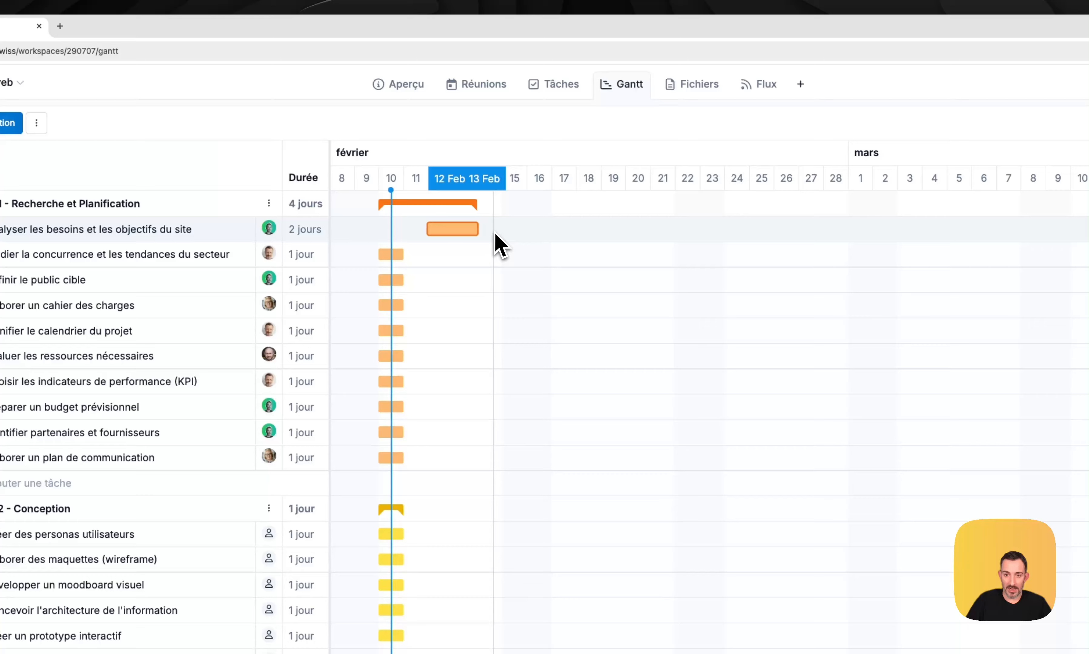
left_click_drag(495, 234, 506, 236)
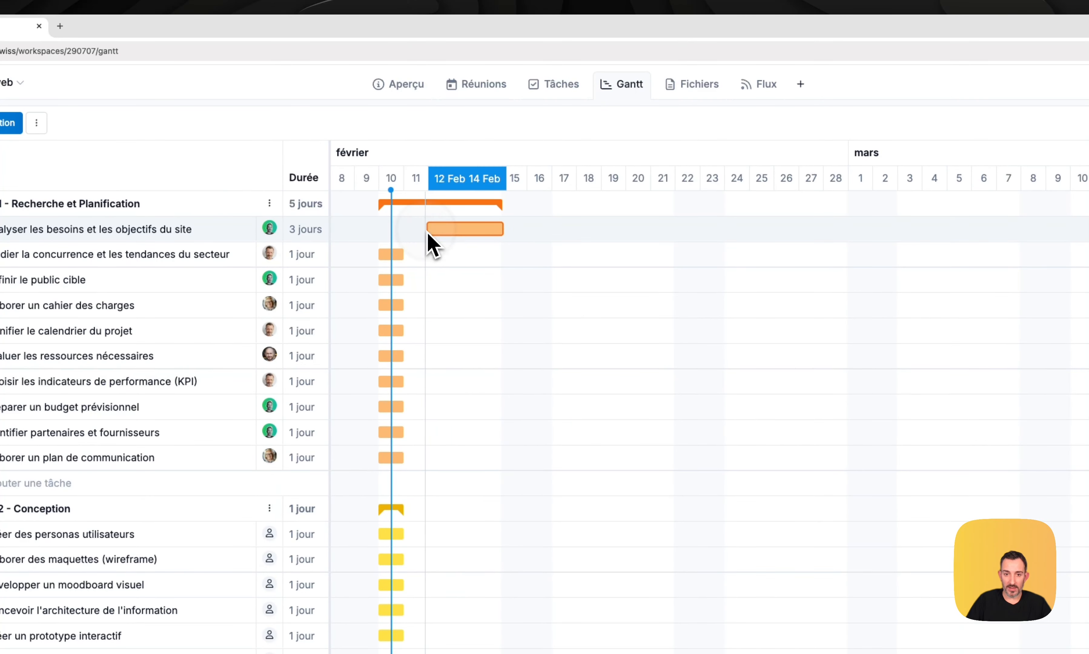
left_click_drag(428, 234, 612, 266)
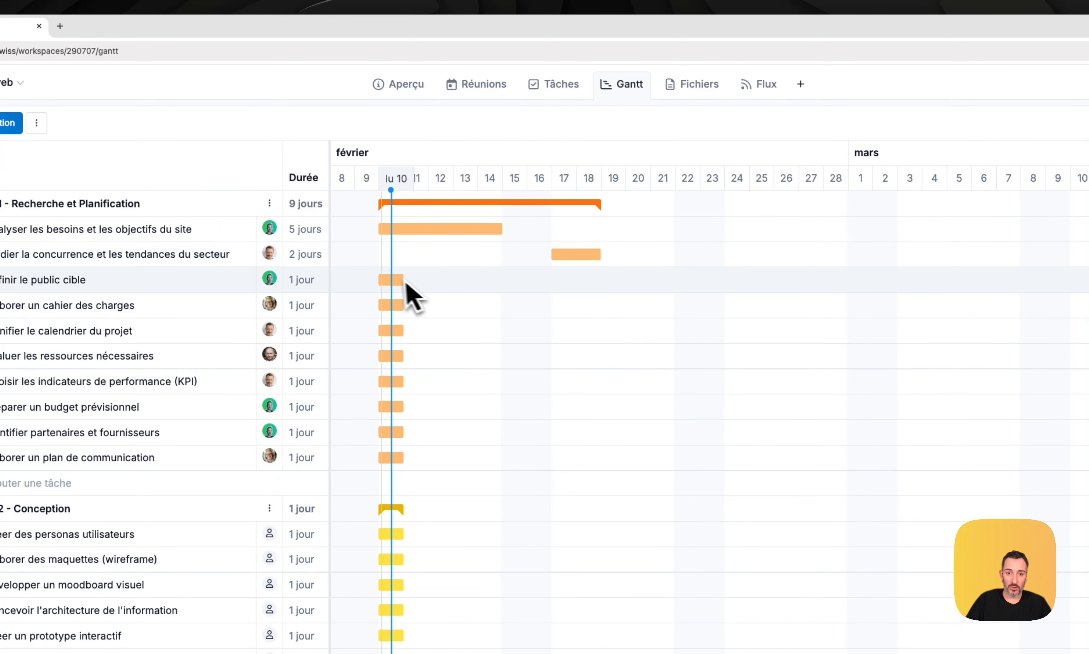
left_click_drag(390, 279, 657, 303)
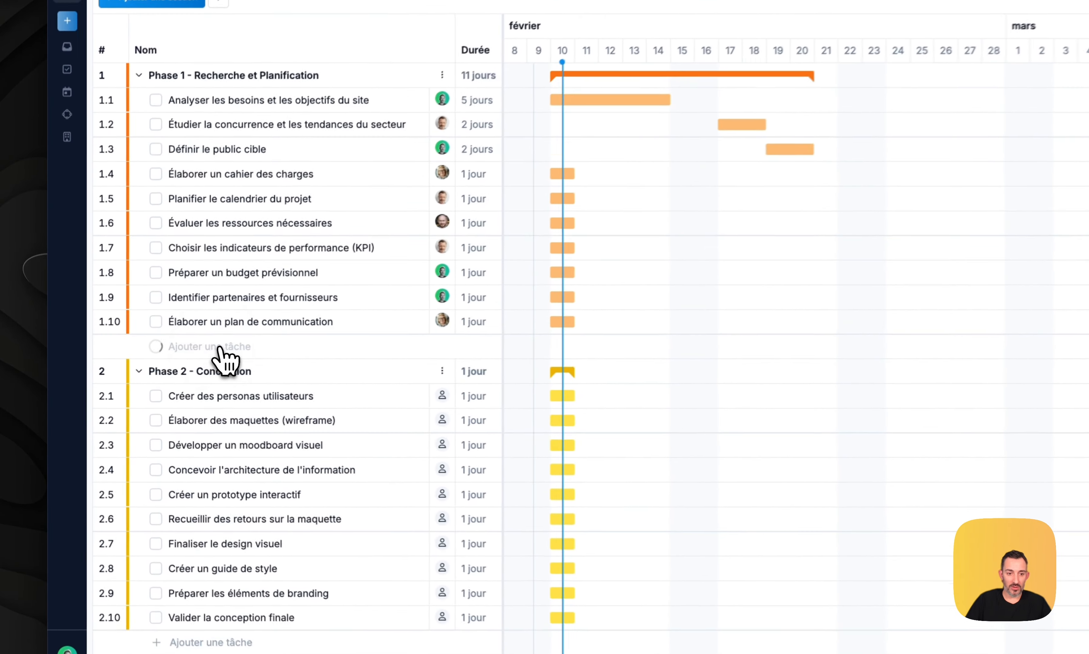
Add the task "Mettre à jour les documents de recherche" to Phase 1 and assign it to a recently used colleague
left_click(168, 362)
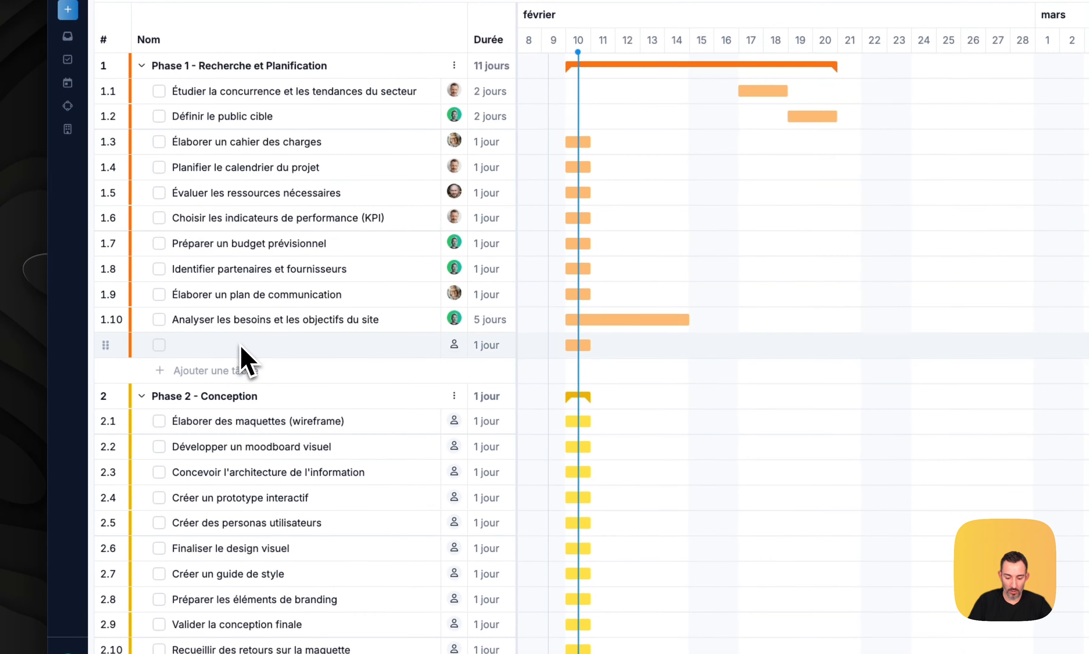
type("Mettre à jour les documents de recherche")
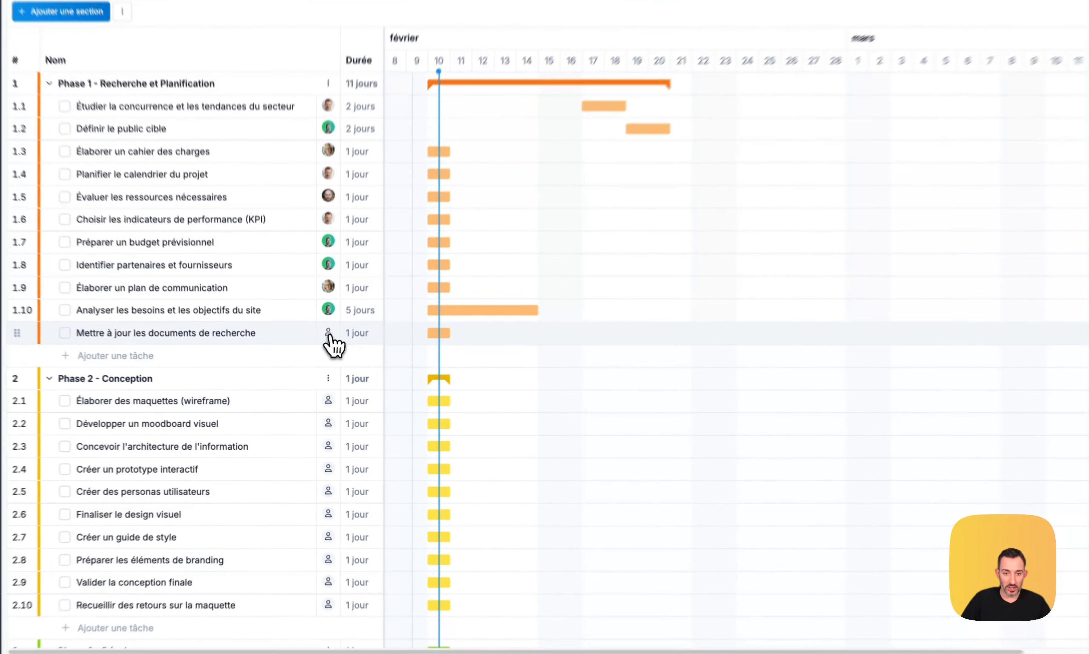
left_click(319, 361)
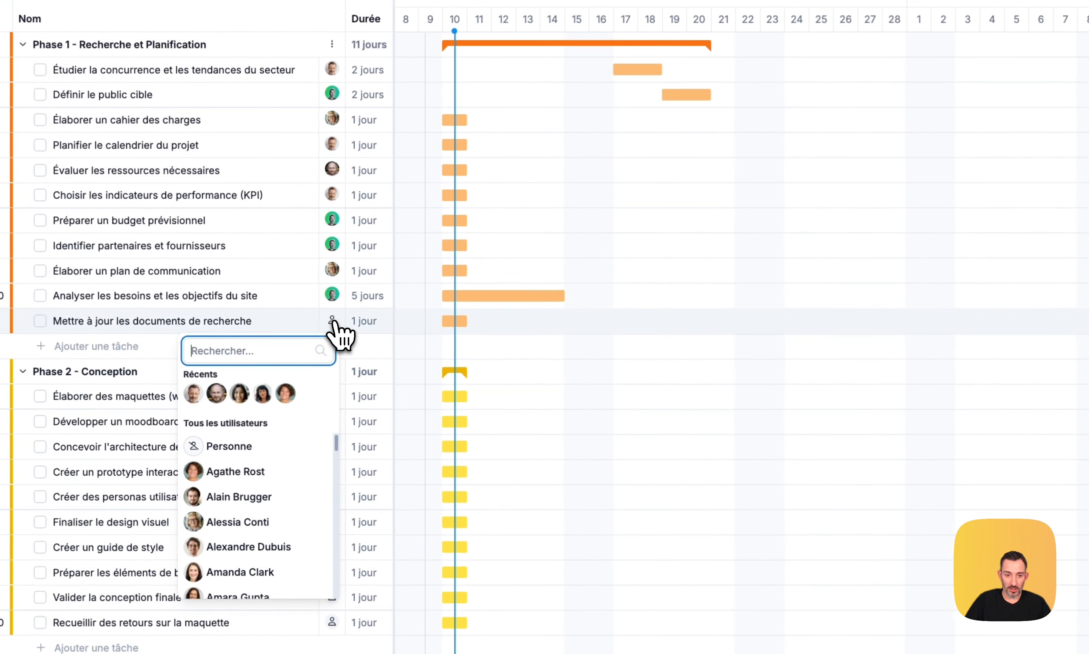
left_click(240, 394)
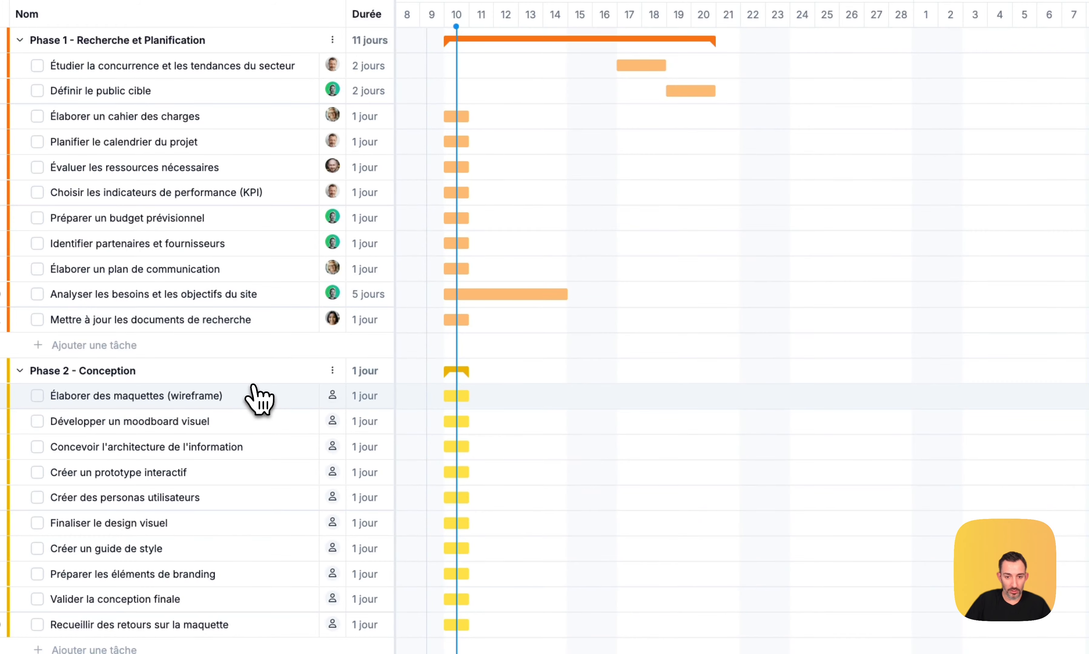
Move Mettre à jour les documents de recherche to 24 February, make it dependent on Définir le public cible, and view its details
left_click_drag(457, 319, 806, 319)
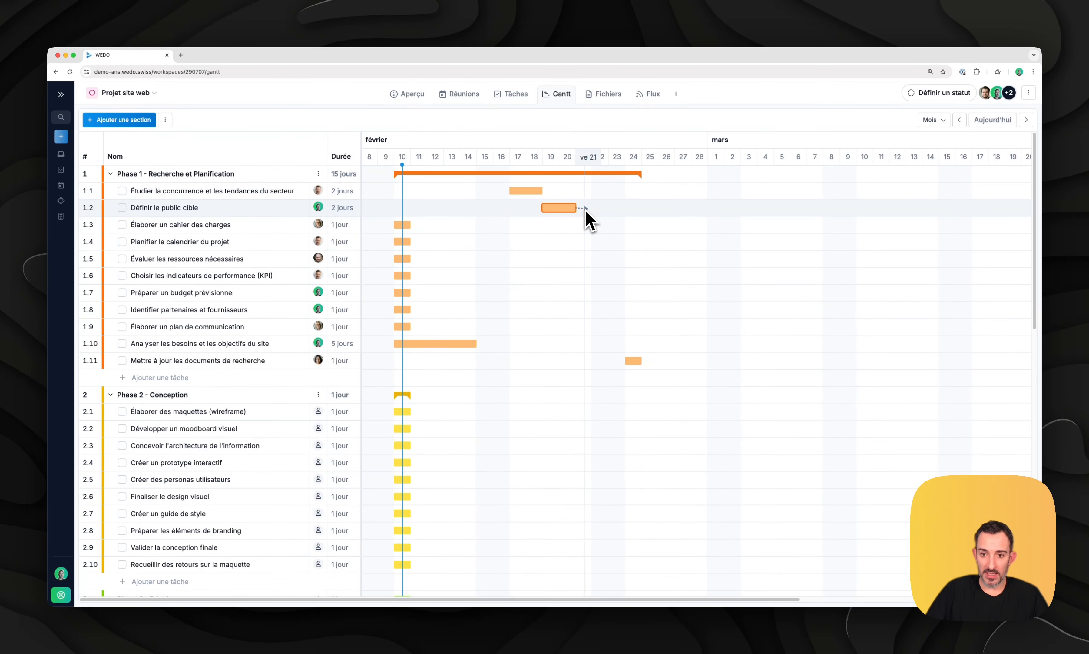
left_click_drag(586, 211, 635, 366)
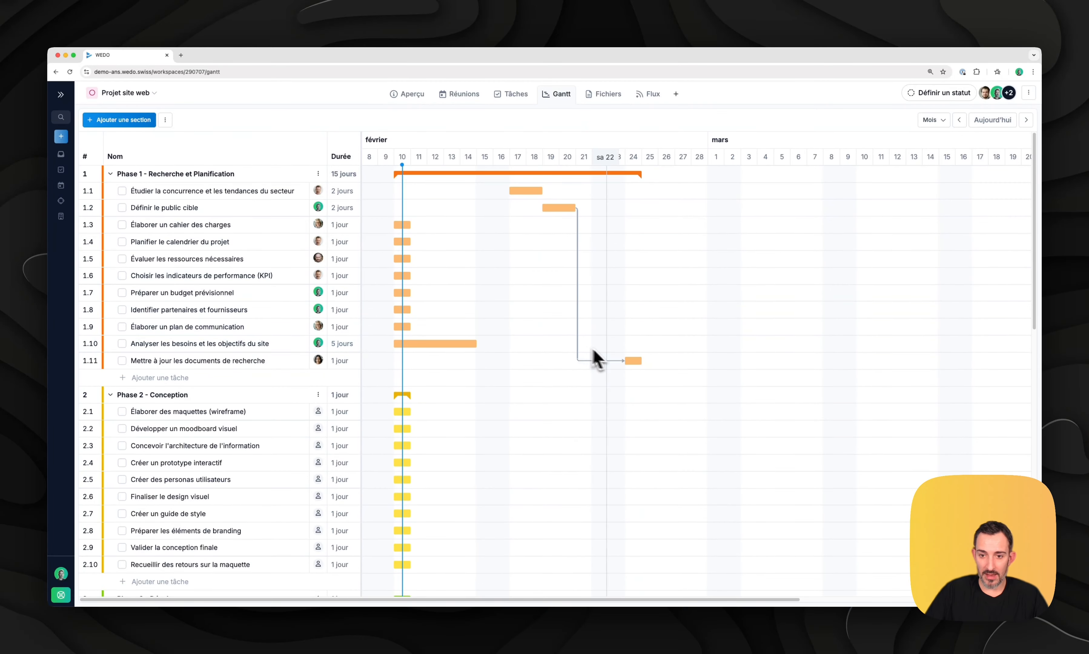
left_click(263, 370)
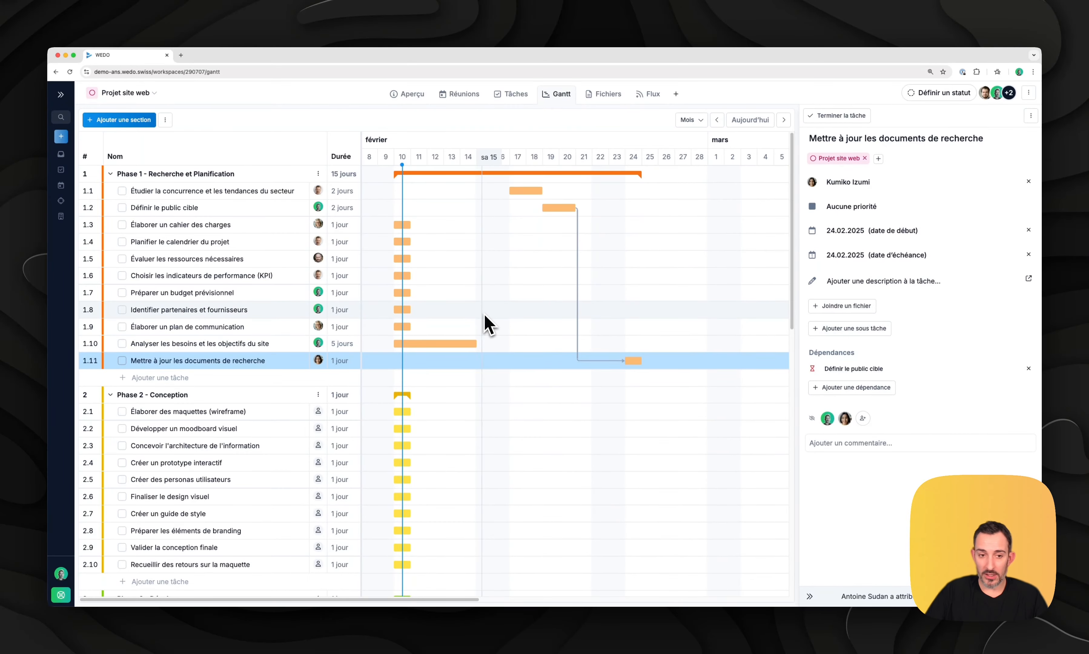
Add the subtasks "Identifier les partenaires" and "Identifier les fournisseurs" to the task Identifier partenaires et fournisseurs
left_click(207, 311)
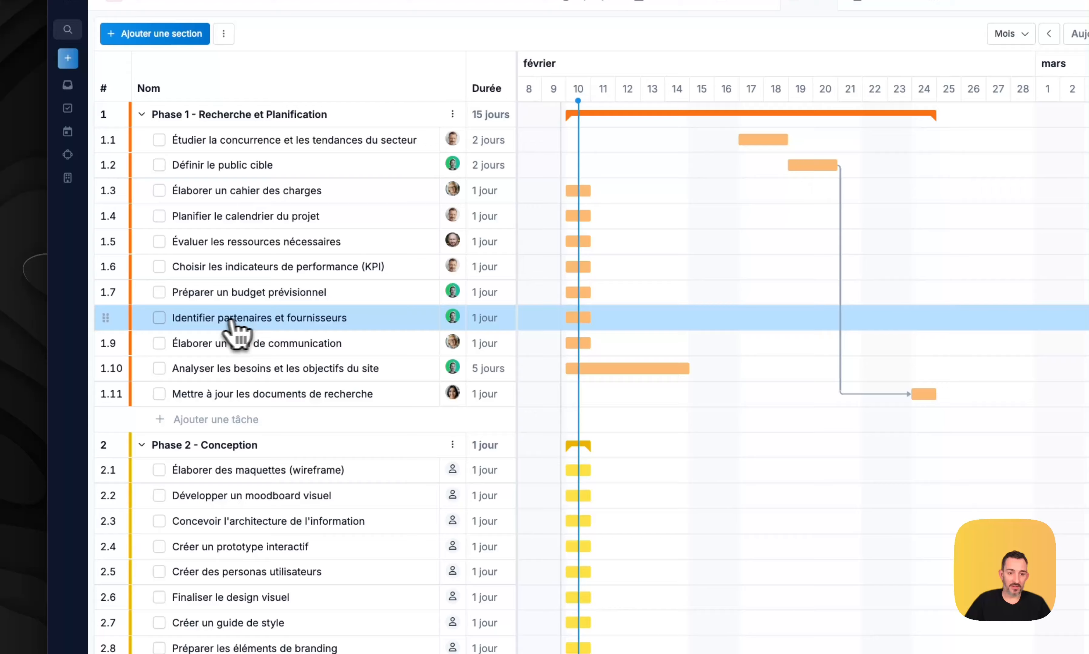
left_click(327, 318)
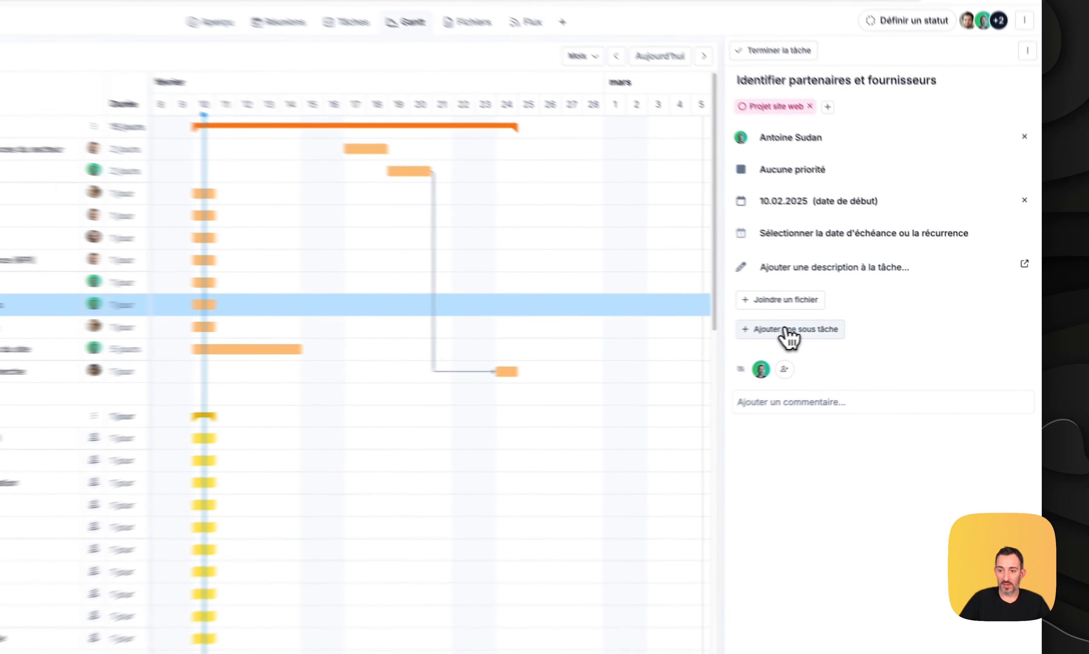
left_click(787, 331)
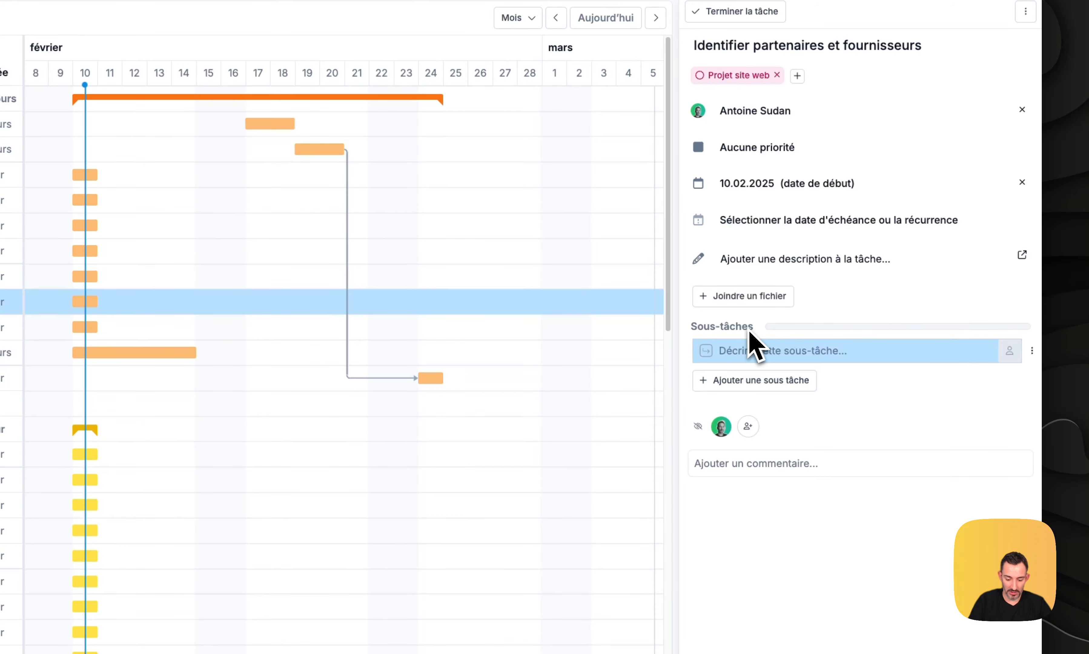
type("Identifier les partenaires")
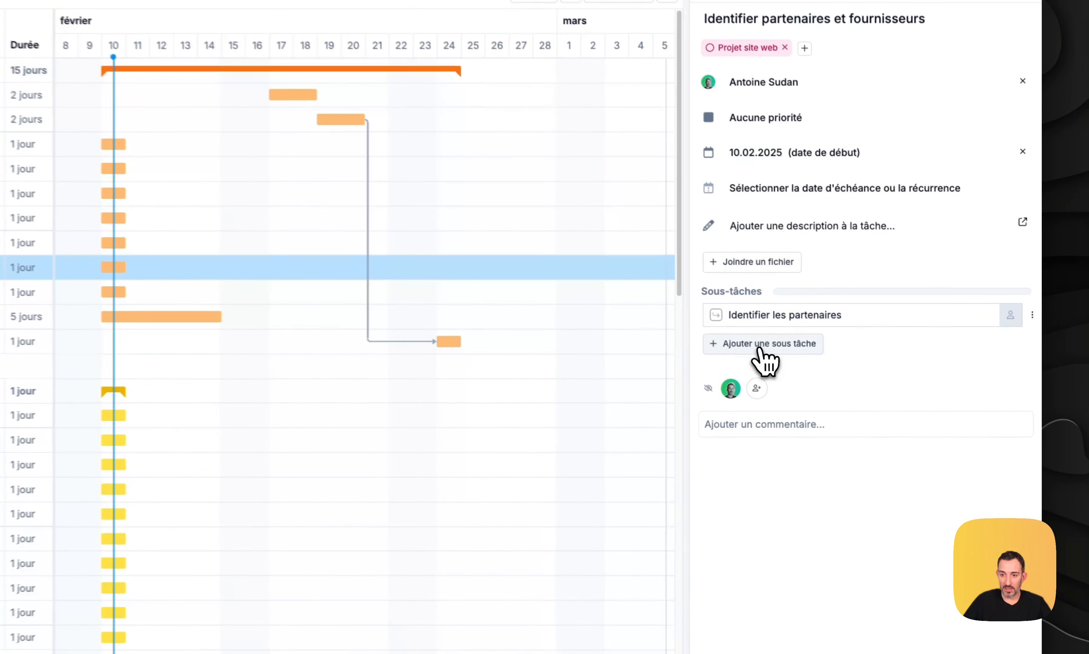
left_click(840, 362)
type("Ident")
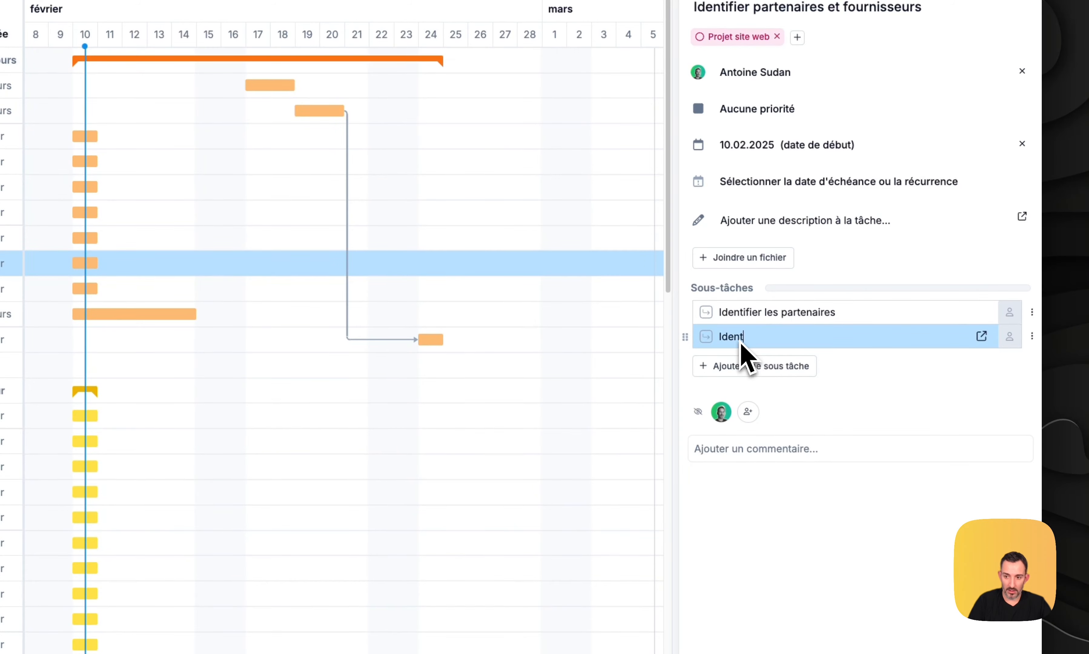
type("ifier les fournisseurs")
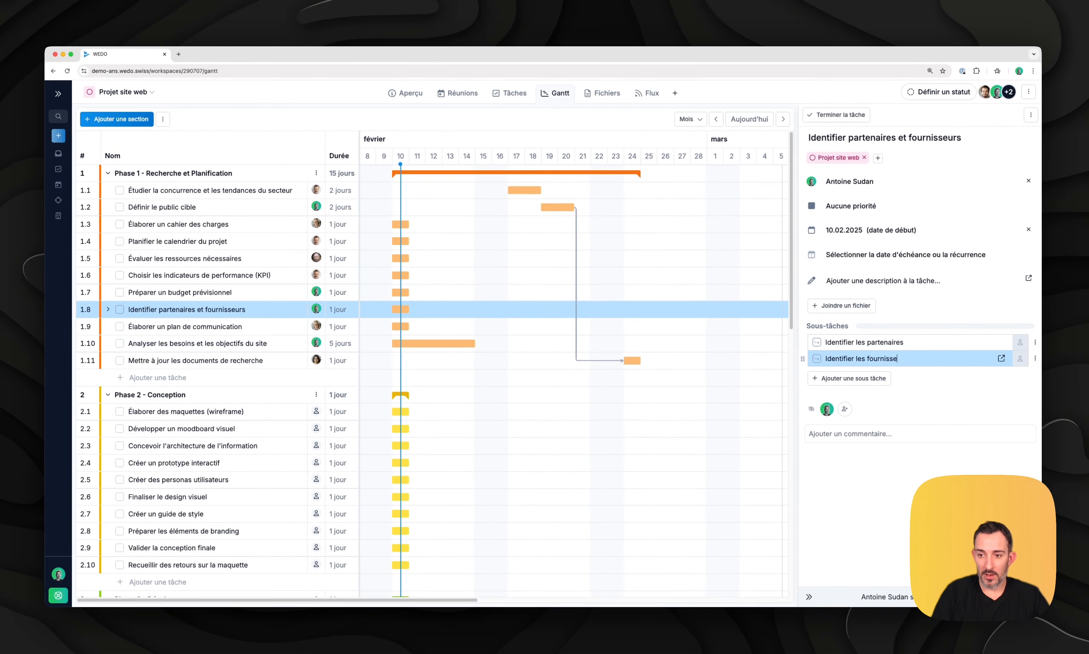
left_click(889, 316)
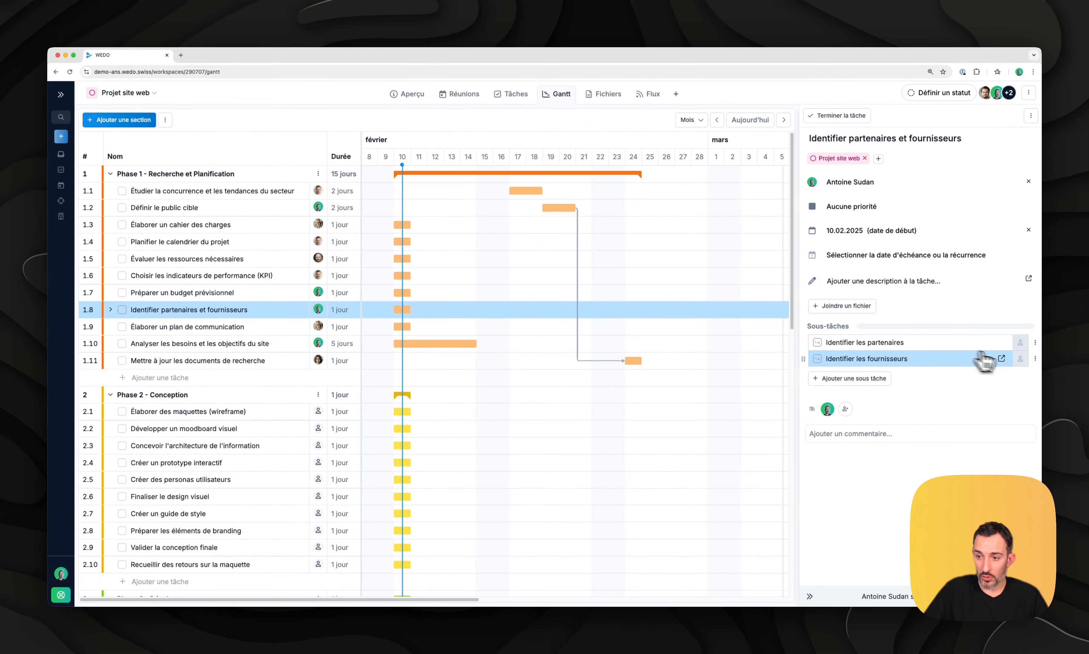
Assign the subtasks Identifier les partenaires and Identifier les fournisseurs to one colleague each
left_click(1022, 344)
left_click(962, 396)
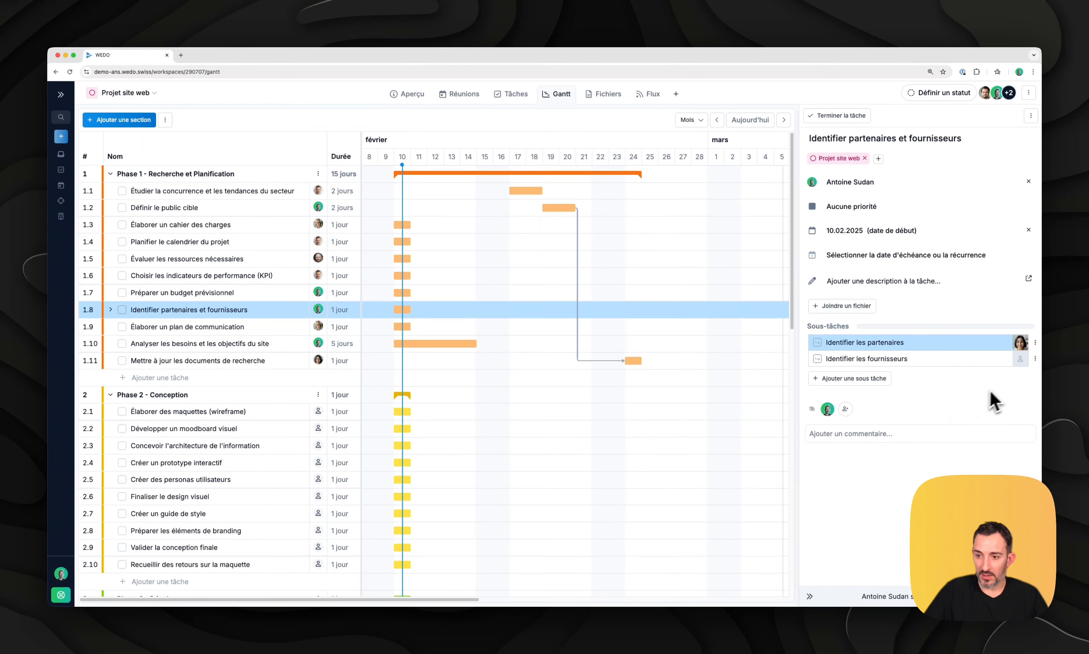
left_click(1020, 359)
left_click(962, 411)
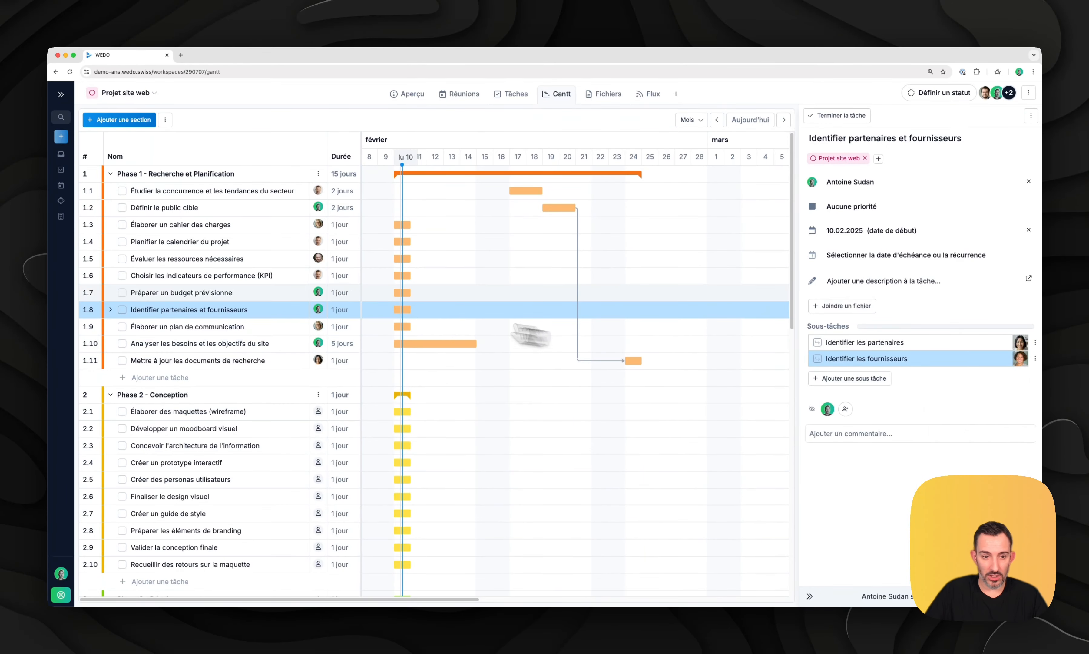
Expand the subtasks of Identifier partenaires et fournisseurs and schedule Identifier les partenaires from 17.02.2025 to 18.02.2025
left_click(110, 311)
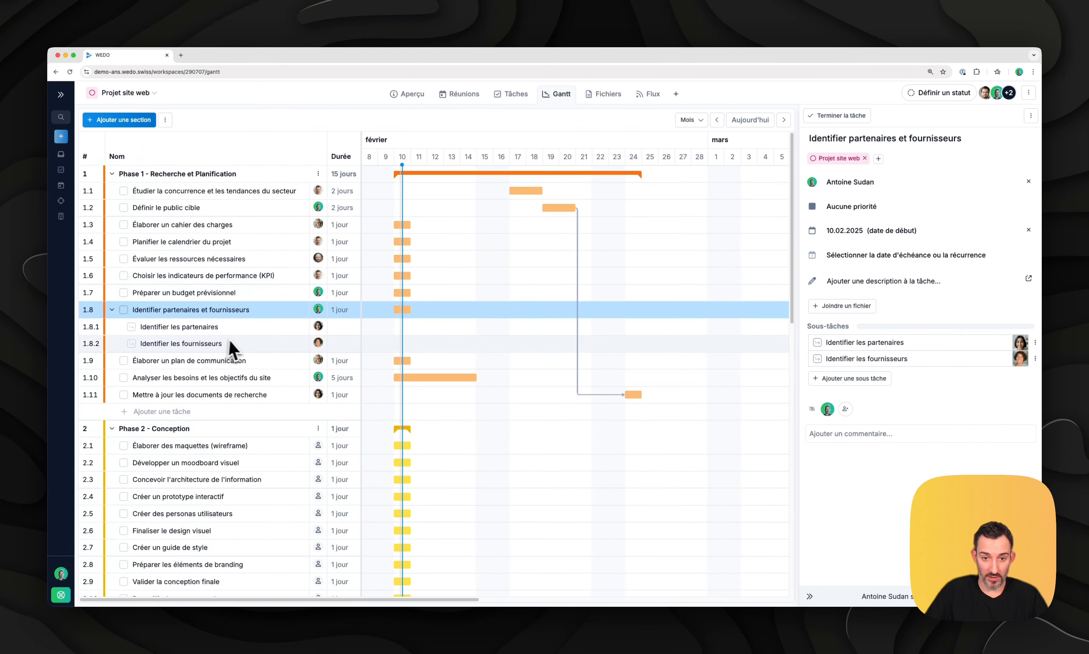
left_click(225, 329)
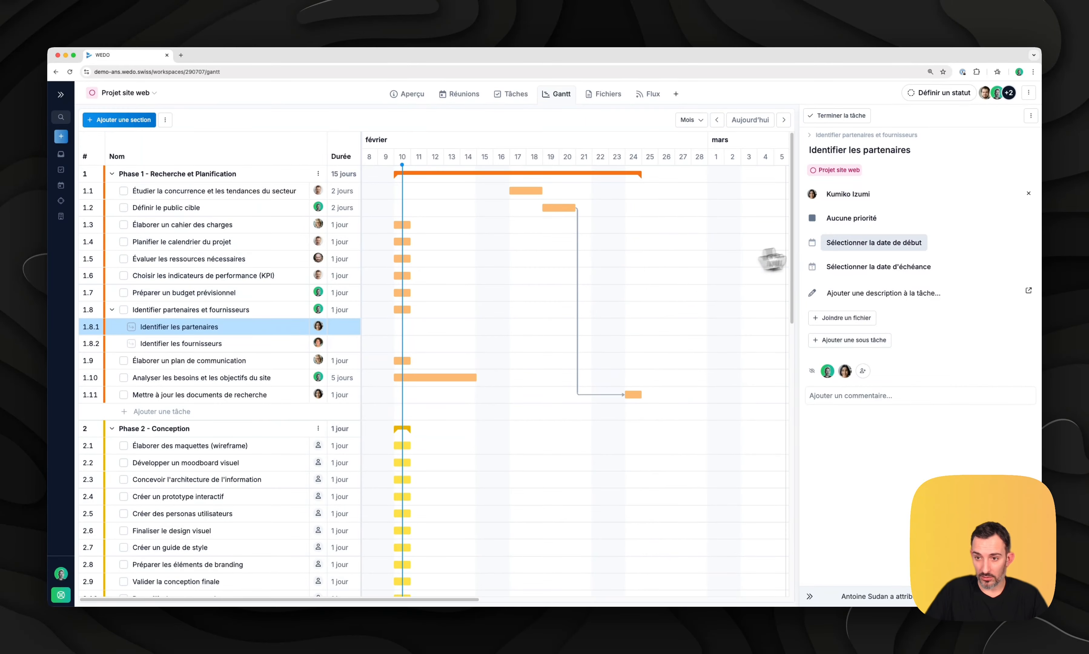
left_click(869, 247)
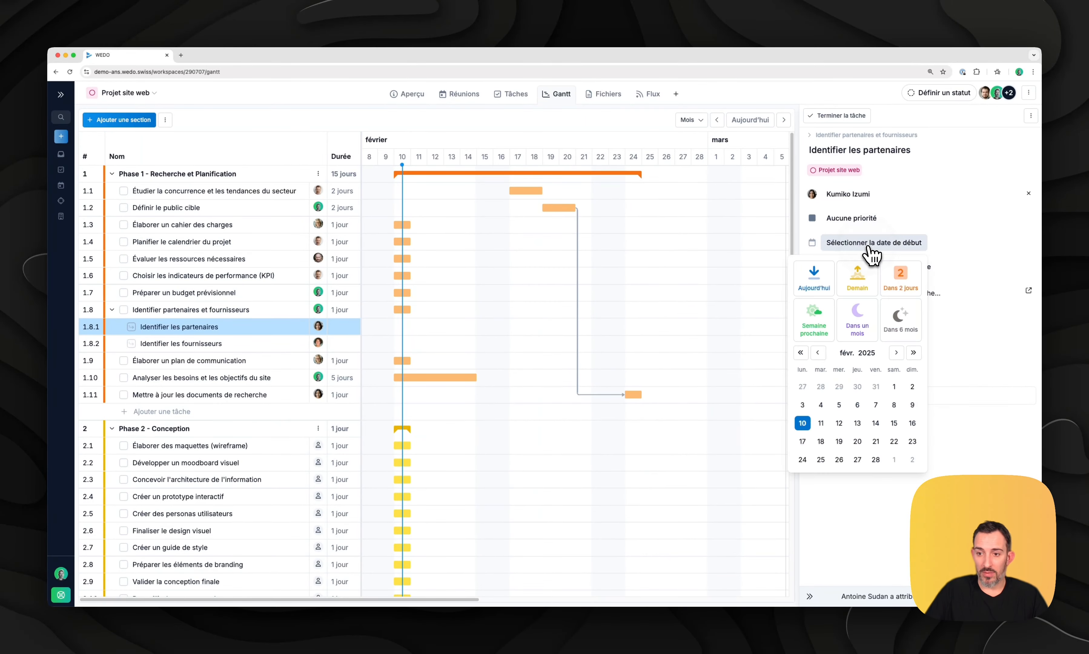
left_click(803, 441)
left_click(869, 268)
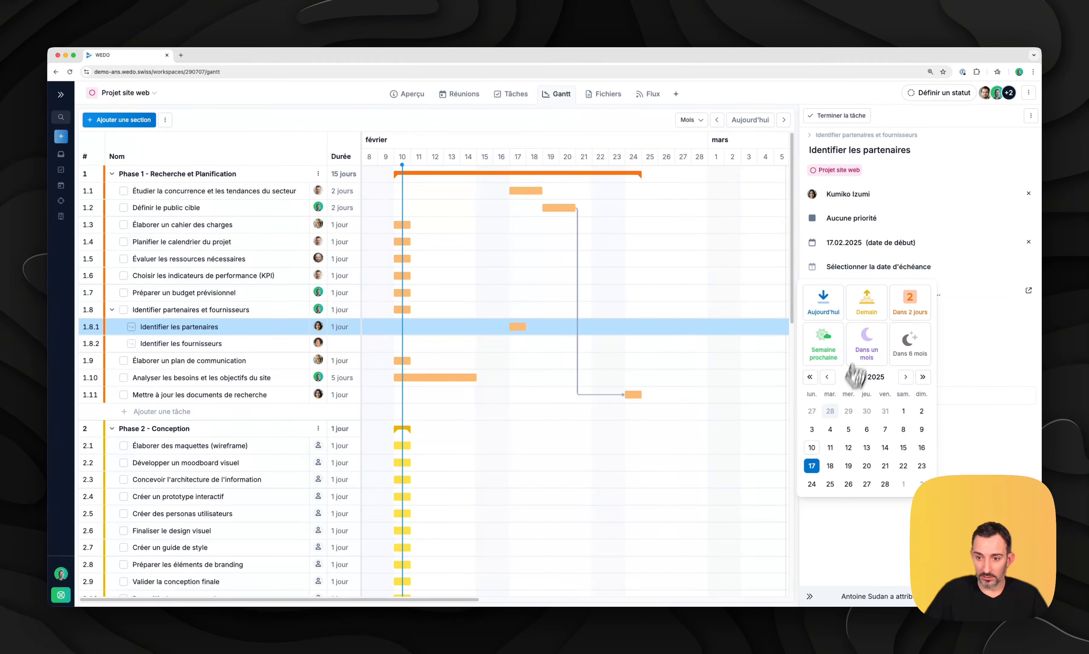
left_click(831, 465)
Schedule the subtask Identifier les fournisseurs from 19.02.2025 to 20.02.2025
left_click(311, 343)
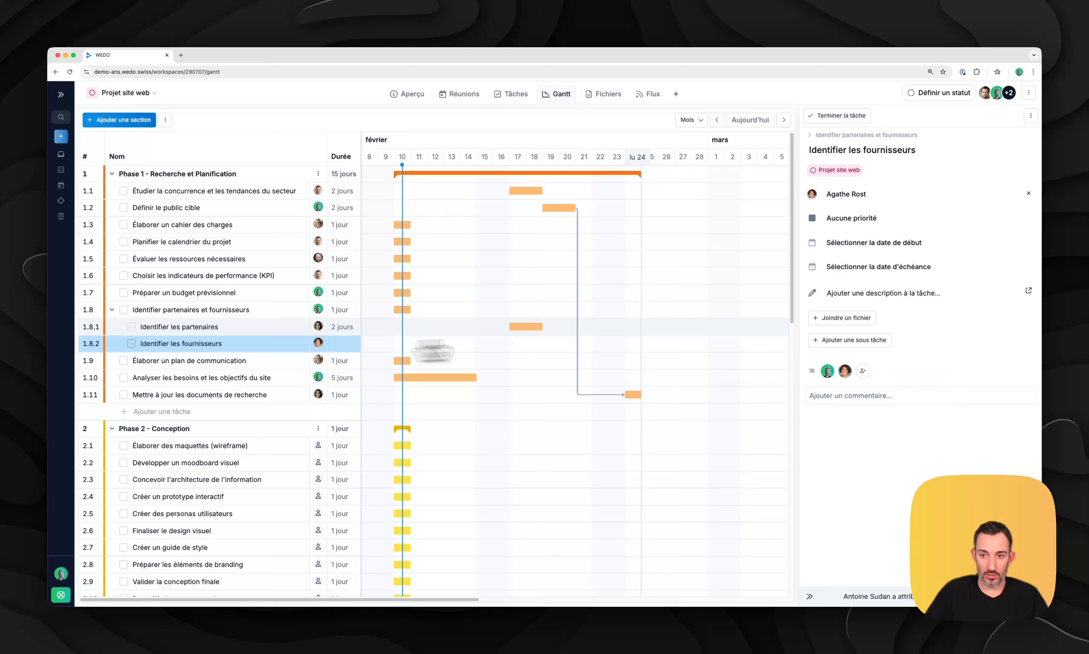
left_click(861, 247)
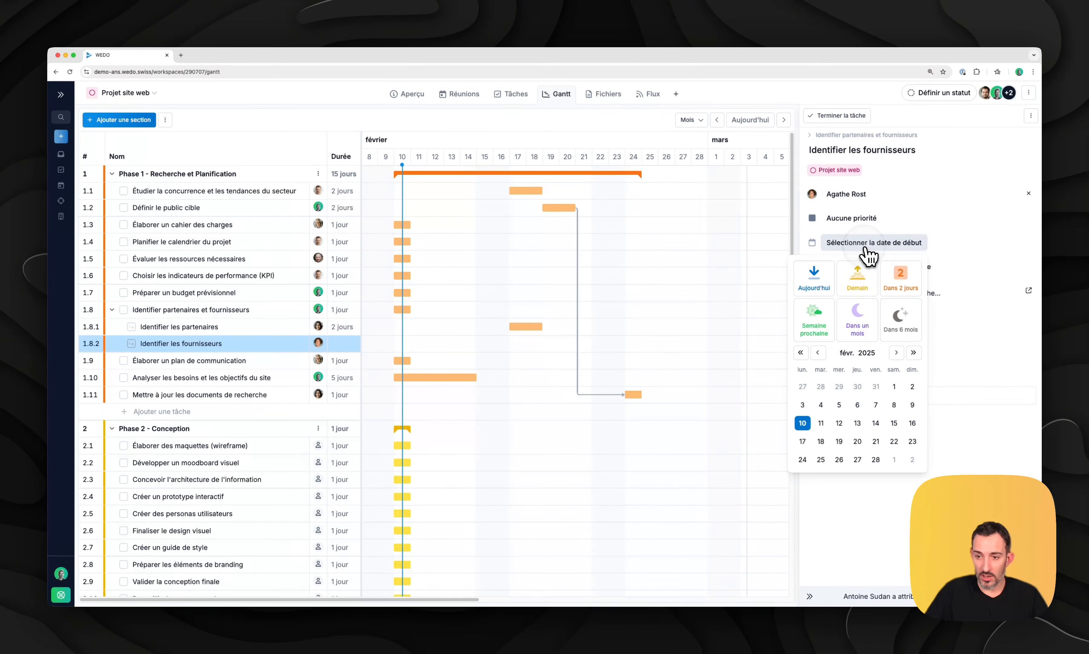
left_click(841, 441)
left_click(869, 267)
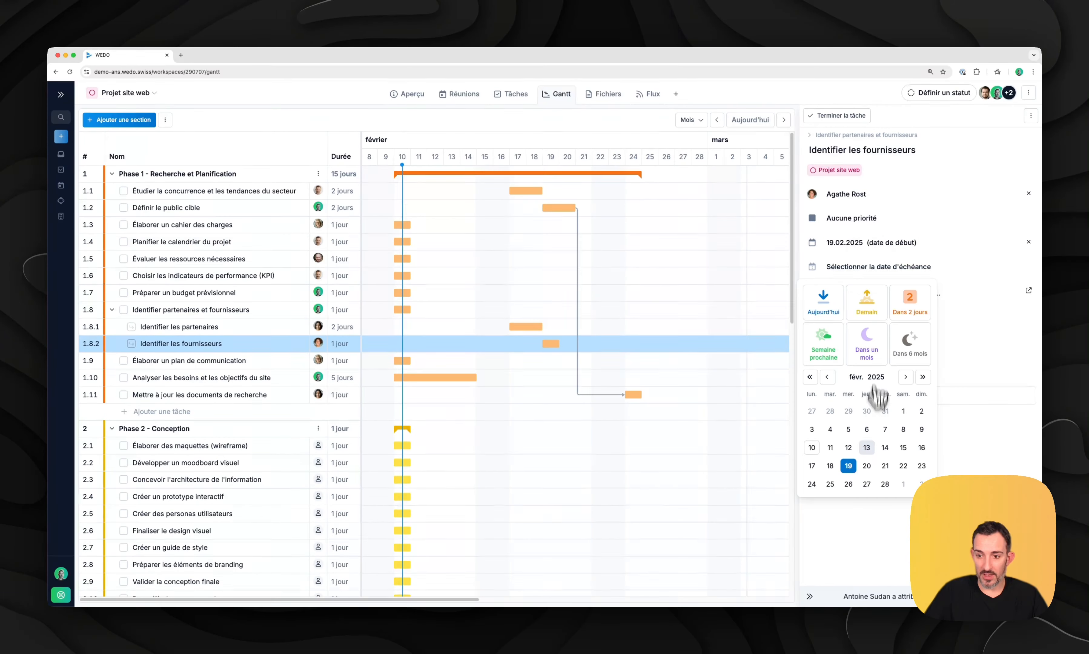
left_click(867, 466)
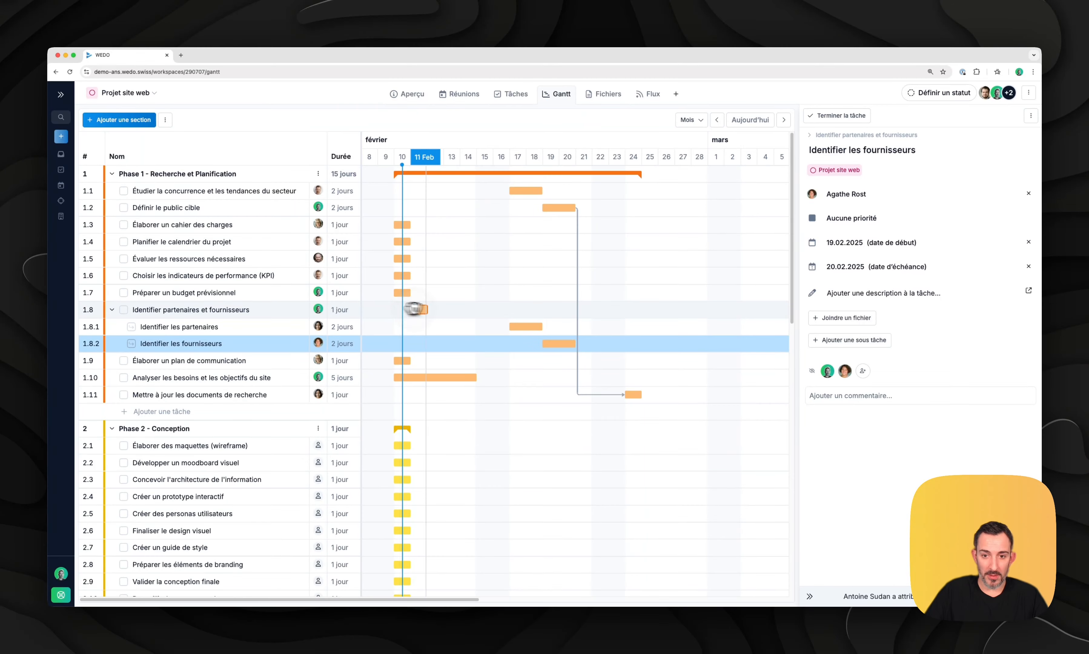
Reschedule the parent task Identifier partenaires et fournisseurs to run from 17 to 20 February, and review its details
left_click_drag(414, 309, 524, 311)
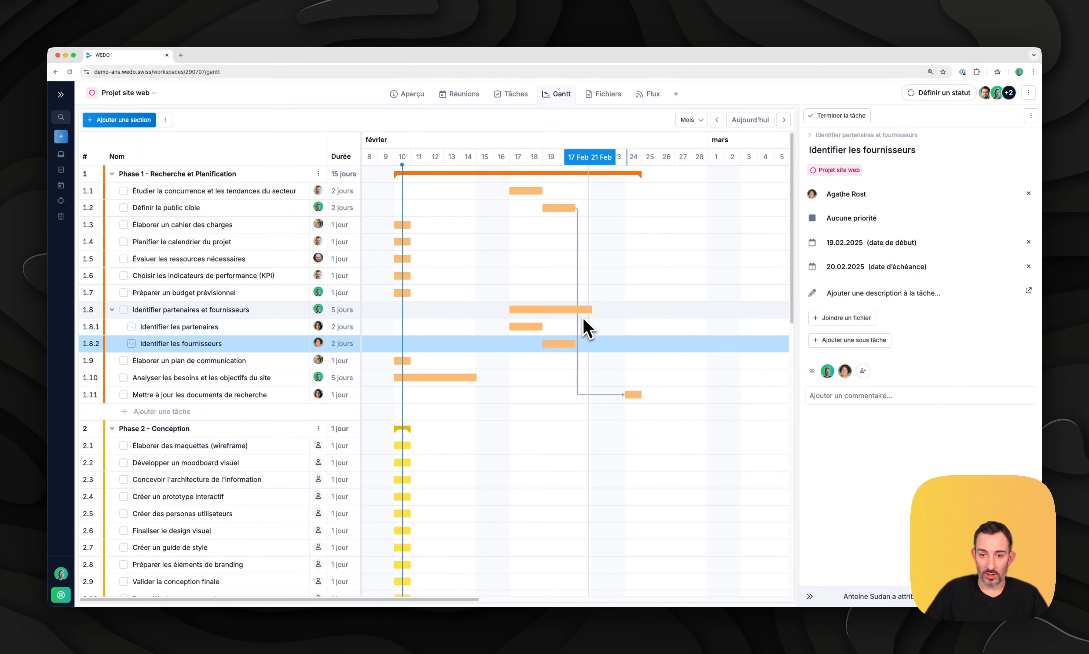
left_click_drag(592, 311, 555, 316)
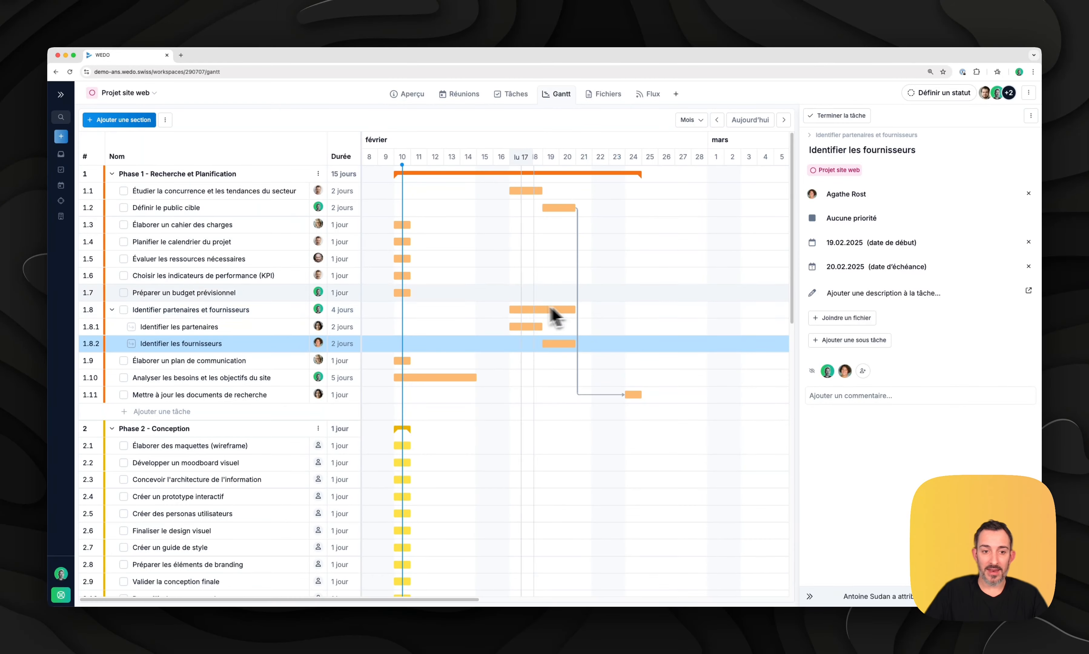
left_click(241, 315)
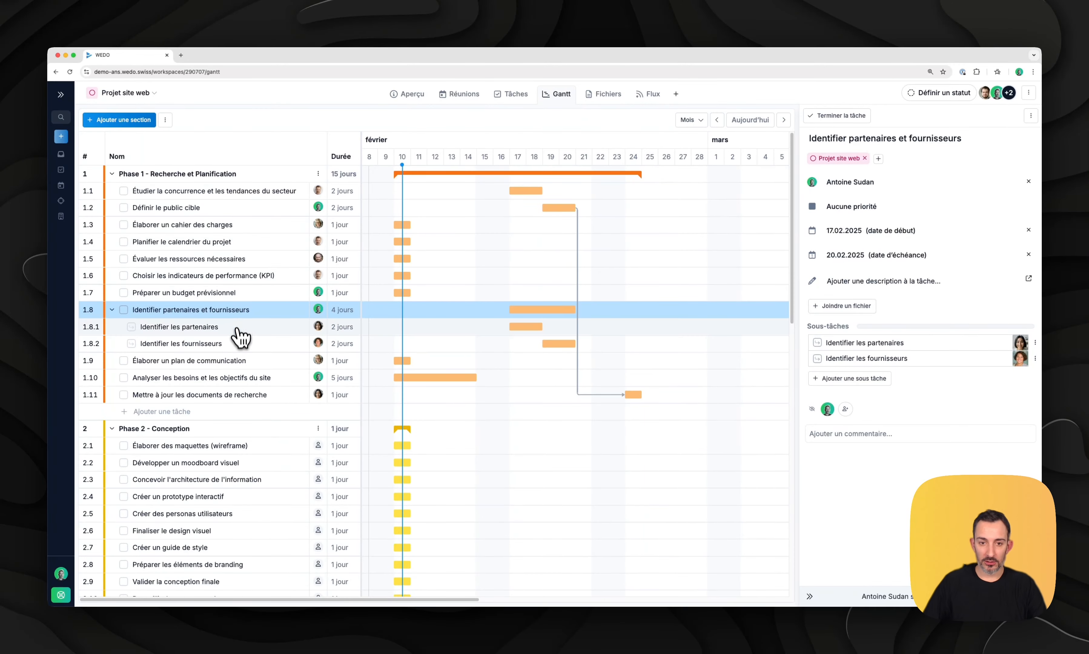
left_click(810, 597)
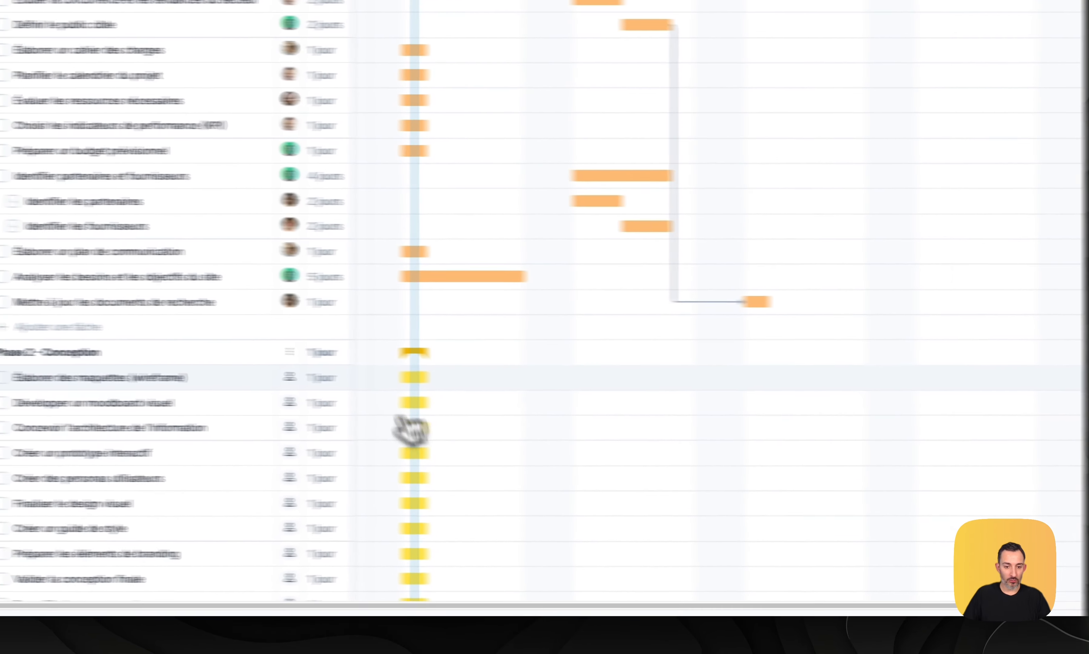
Convert the Phase 2 task Valider la conception finale into a milestone
scroll(356, 306, "down", 3)
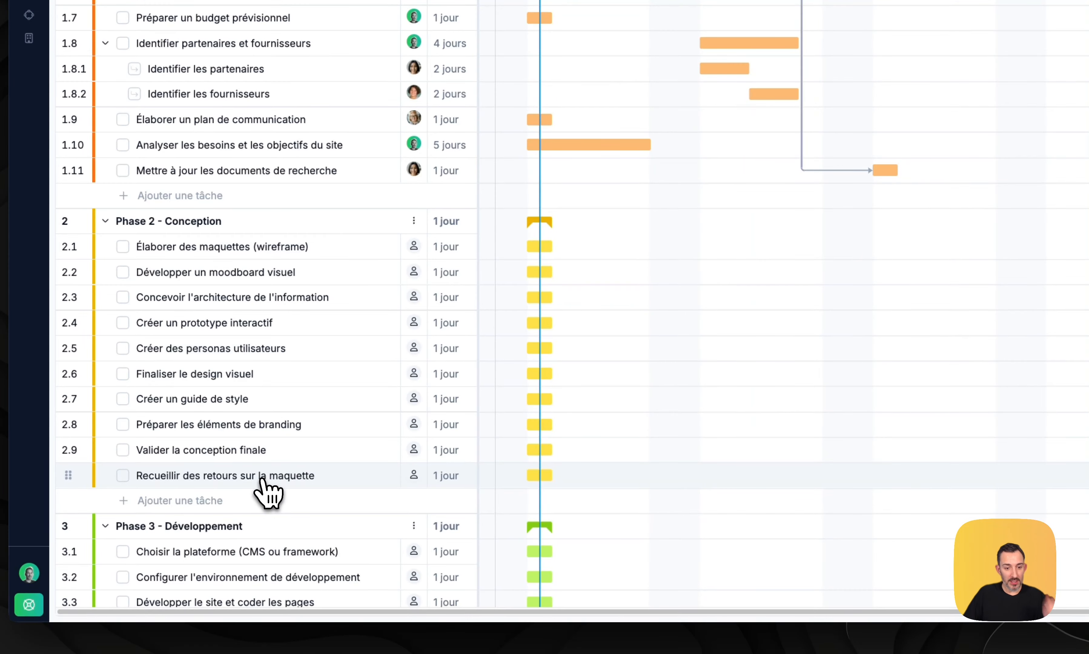
left_click(268, 454)
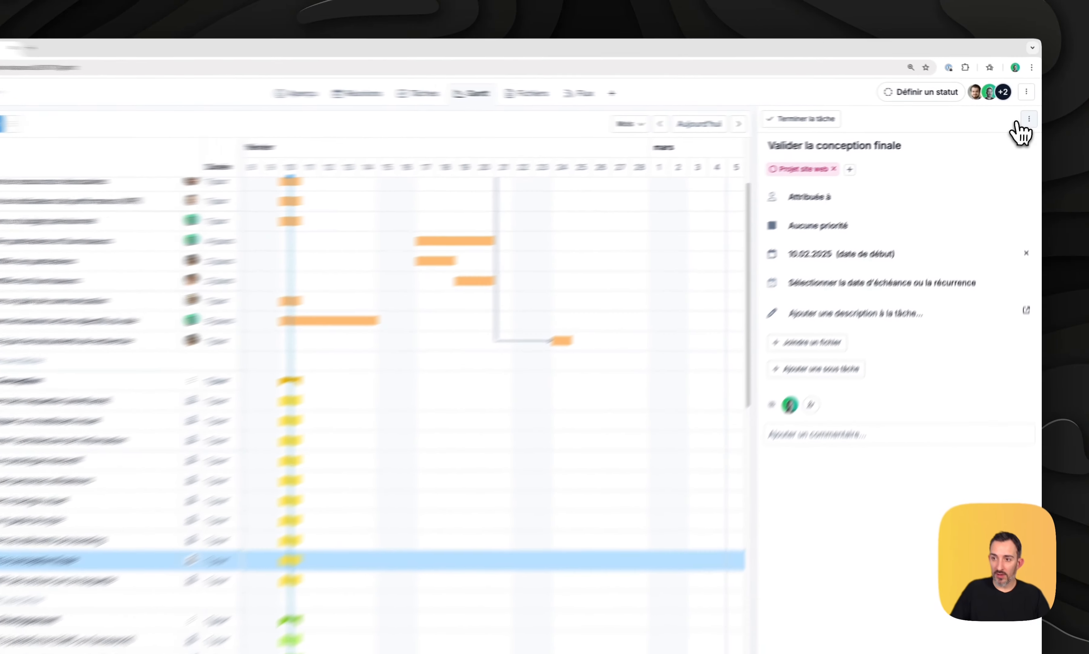
left_click(1030, 116)
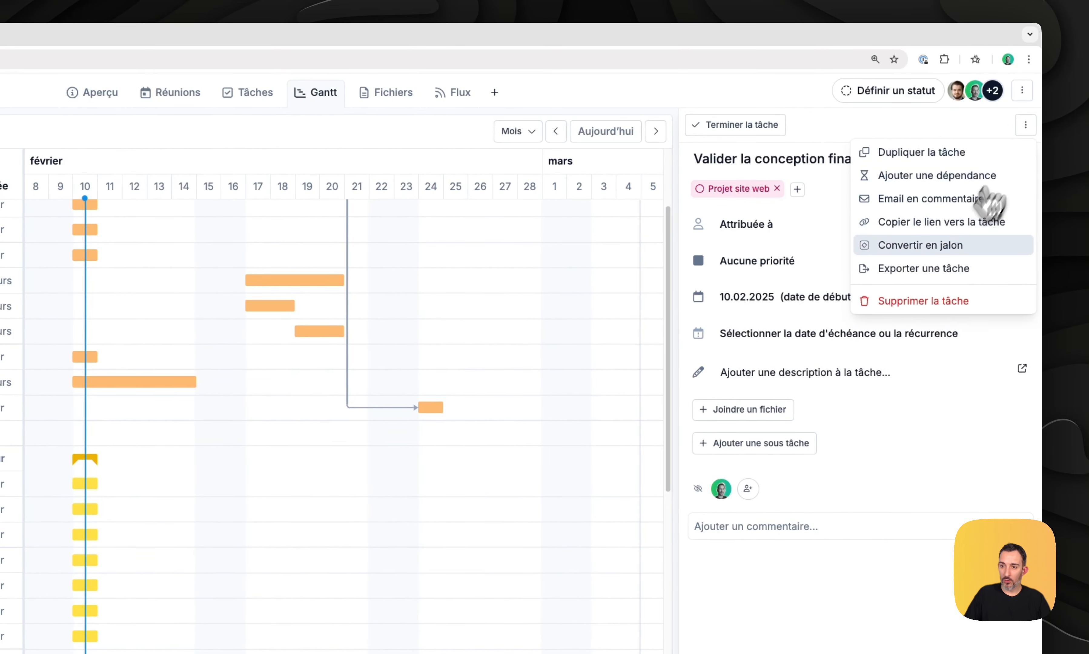
left_click(933, 245)
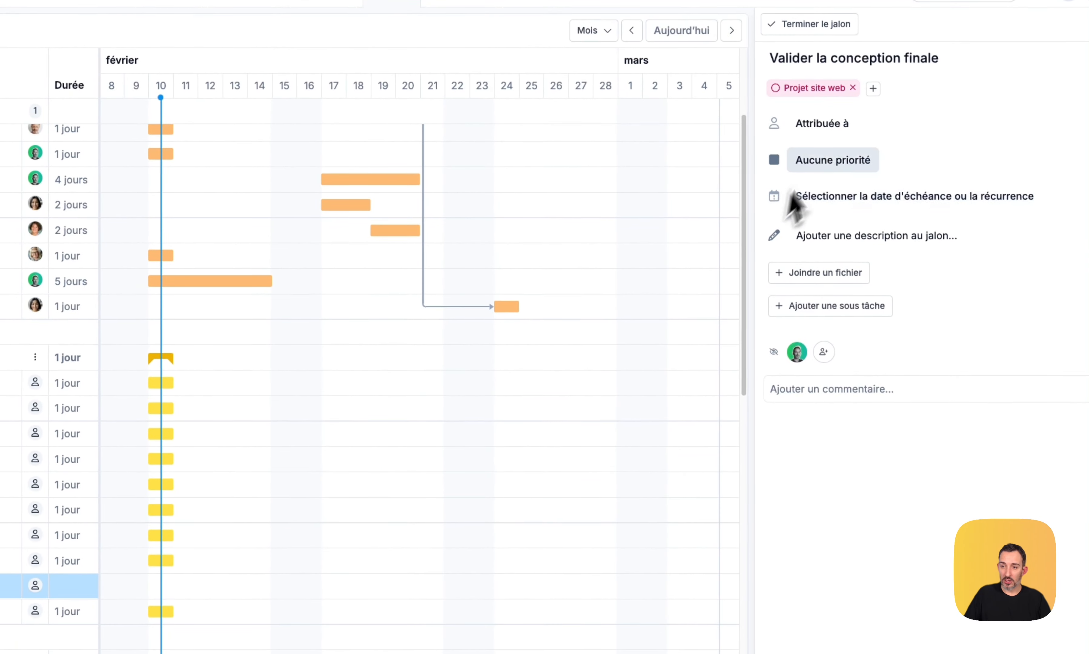
Set the milestone Valider la conception finale to 07.03.2025 and make it dependent on Mettre à jour les documents de recherche
left_click(778, 253)
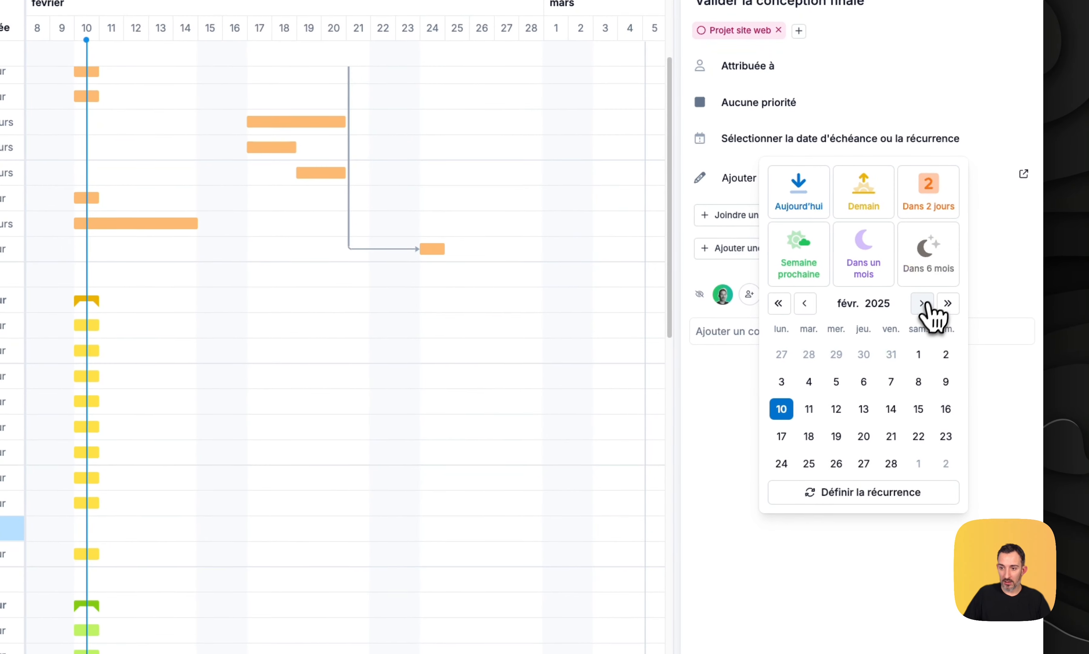
left_click(997, 361)
left_click(896, 380)
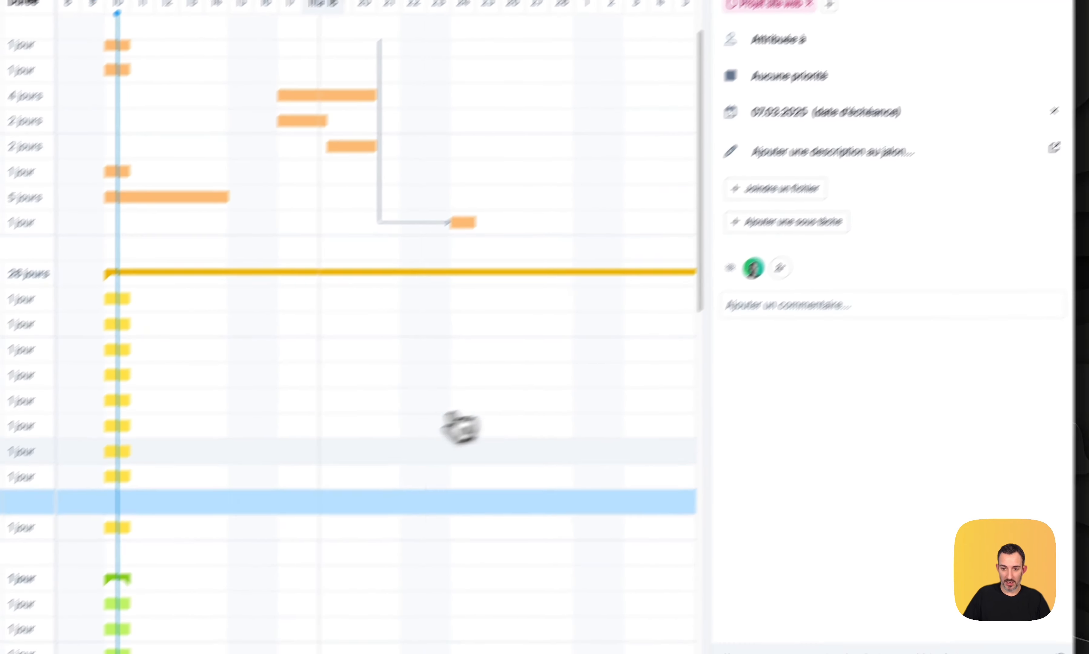
left_click(812, 592)
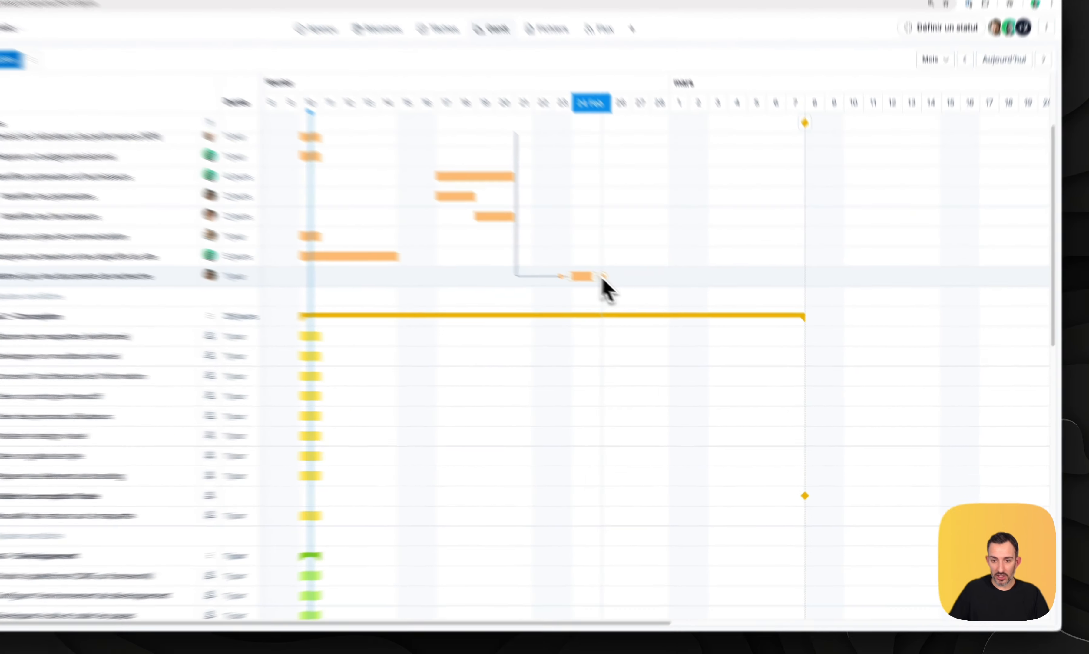
left_click_drag(651, 305, 775, 513)
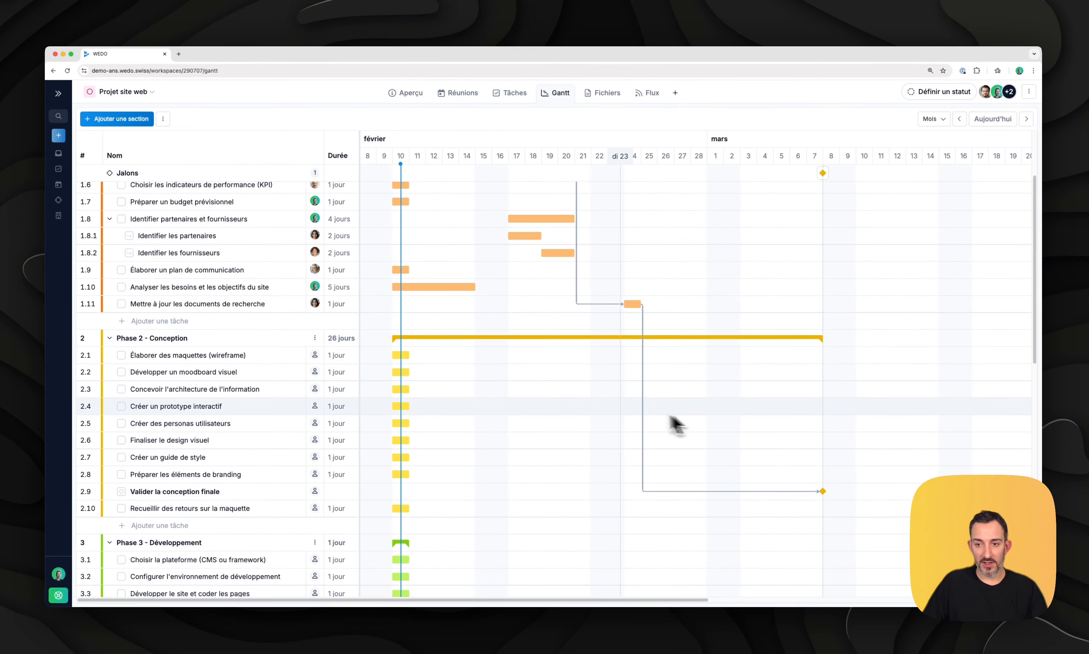
Move the Phase 3 task Préparer le déploiement to 14 March and convert it into a milestone
scroll(619, 418, "down", 5)
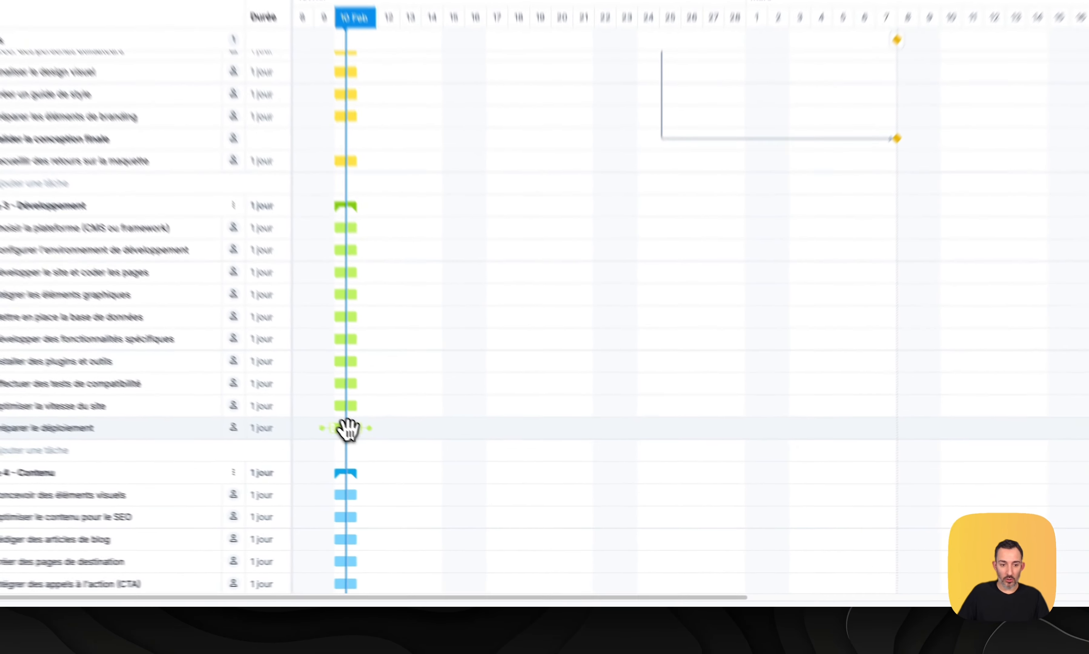
left_click_drag(405, 469, 869, 459)
left_click_drag(828, 389, 920, 392)
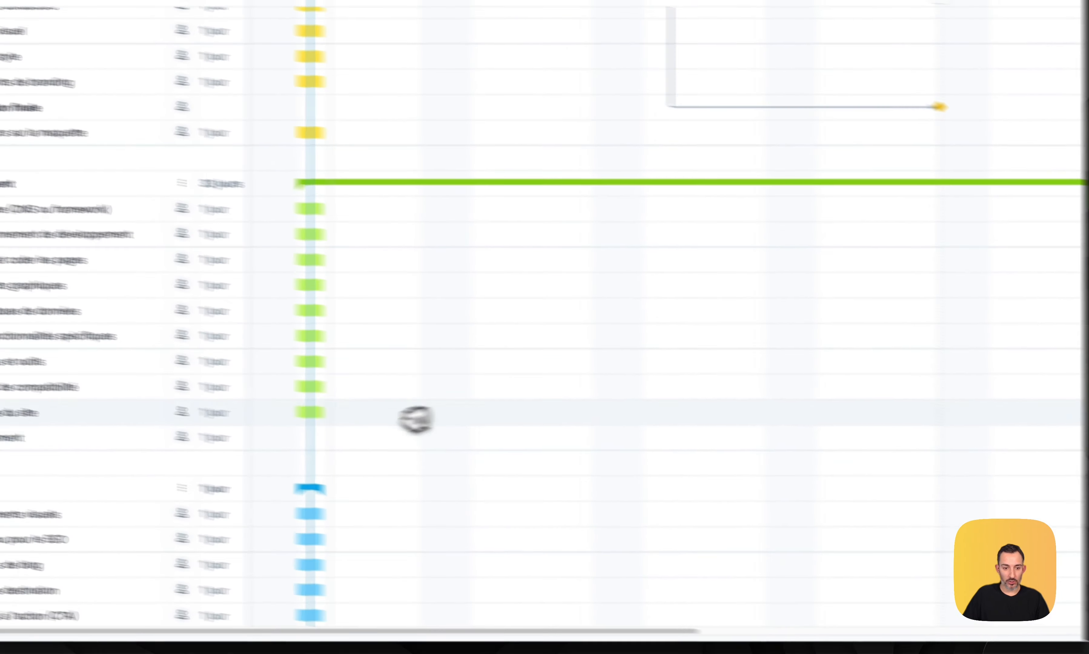
left_click(115, 438)
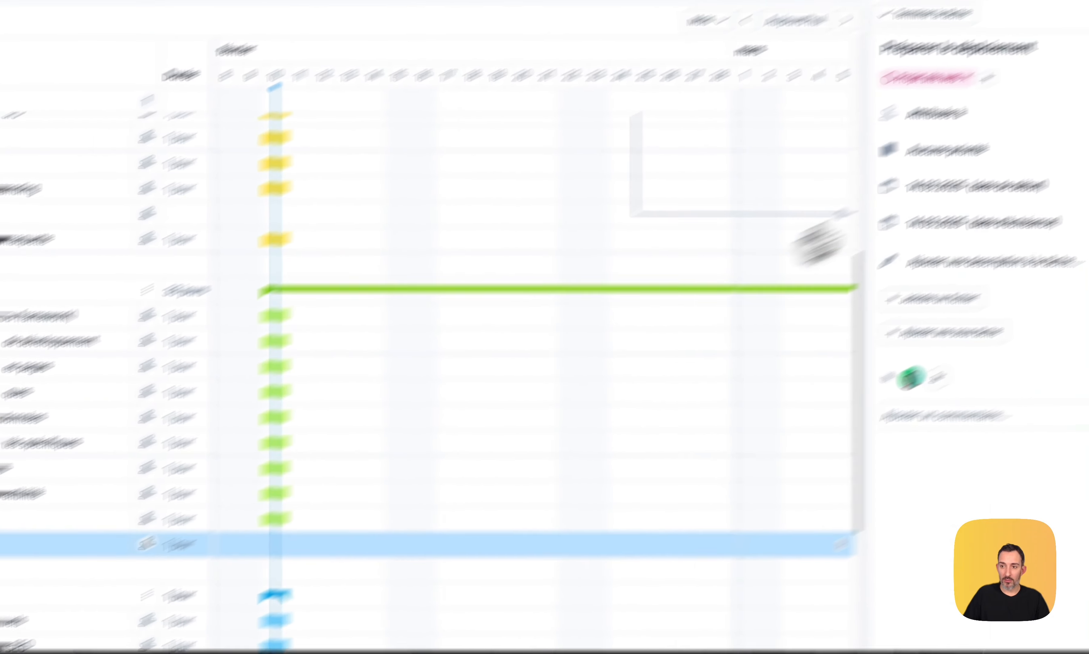
left_click(1030, 112)
left_click(910, 233)
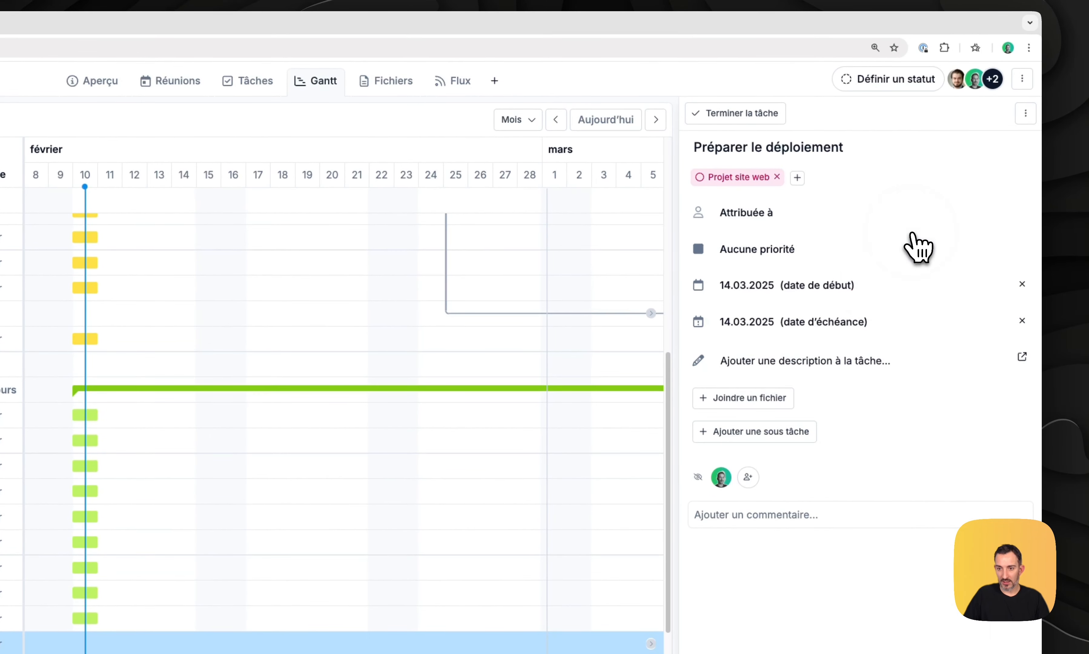
left_click(694, 604)
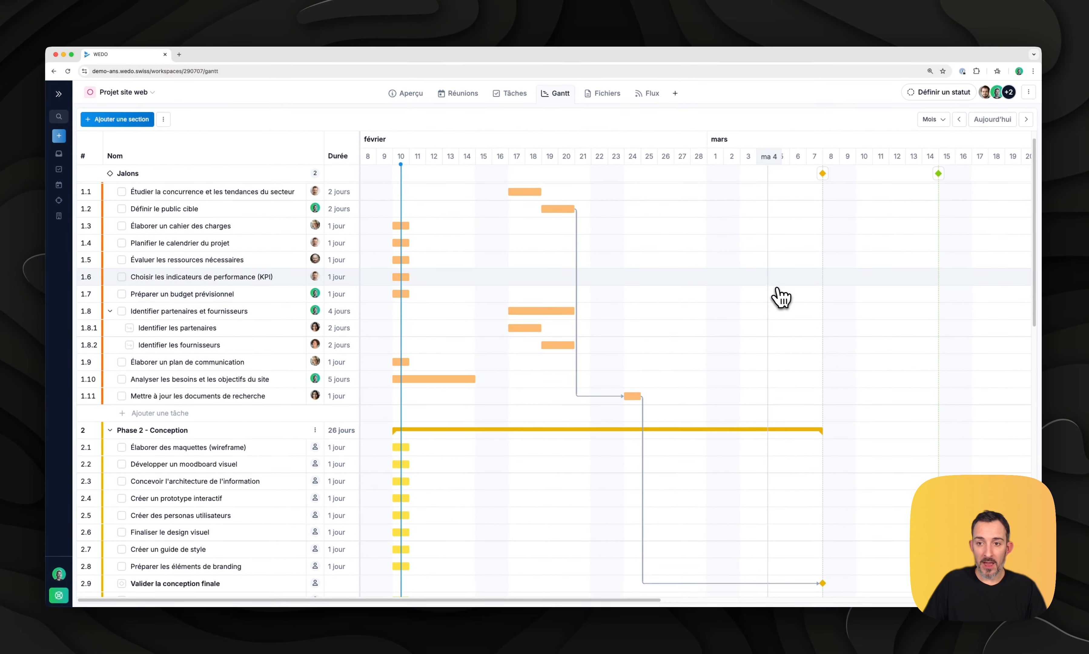
Inspect the milestones in the Jalons row and move the task Analyser les besoins et les objectifs du site to 17–21 February
scroll(778, 297, "up", 1)
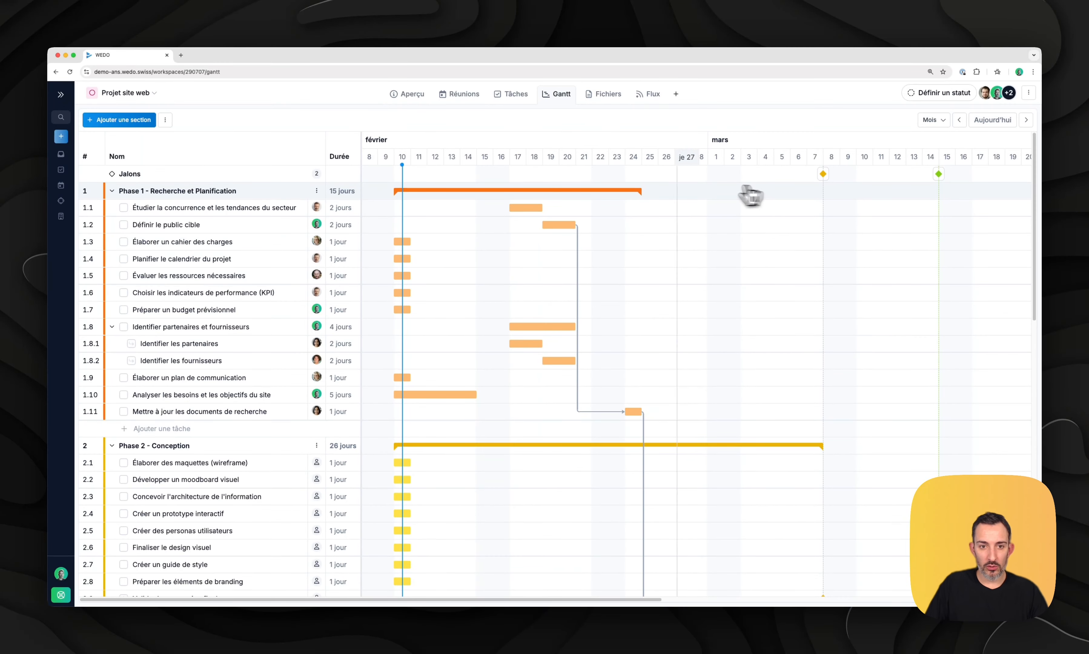
mouse_move(831, 173)
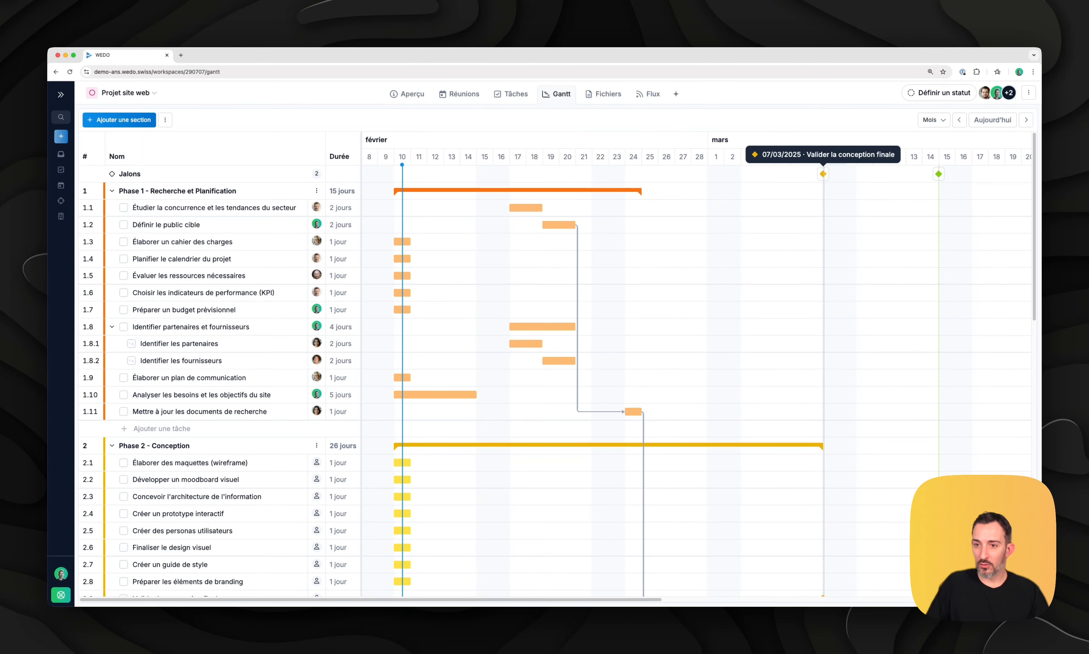
mouse_move(942, 191)
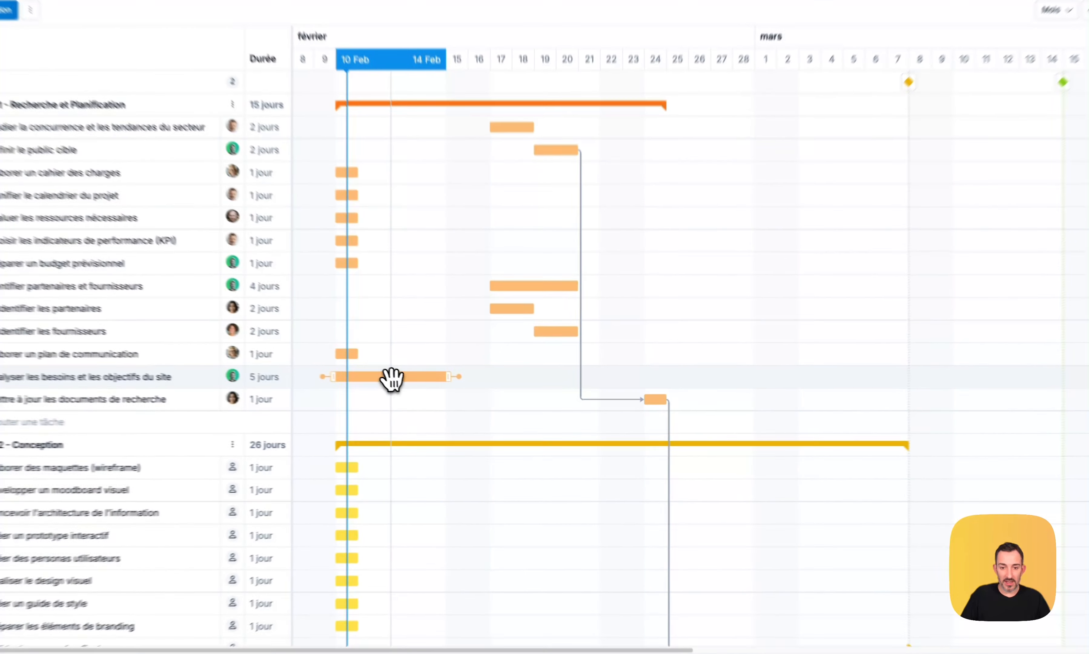
left_click_drag(391, 378, 546, 358)
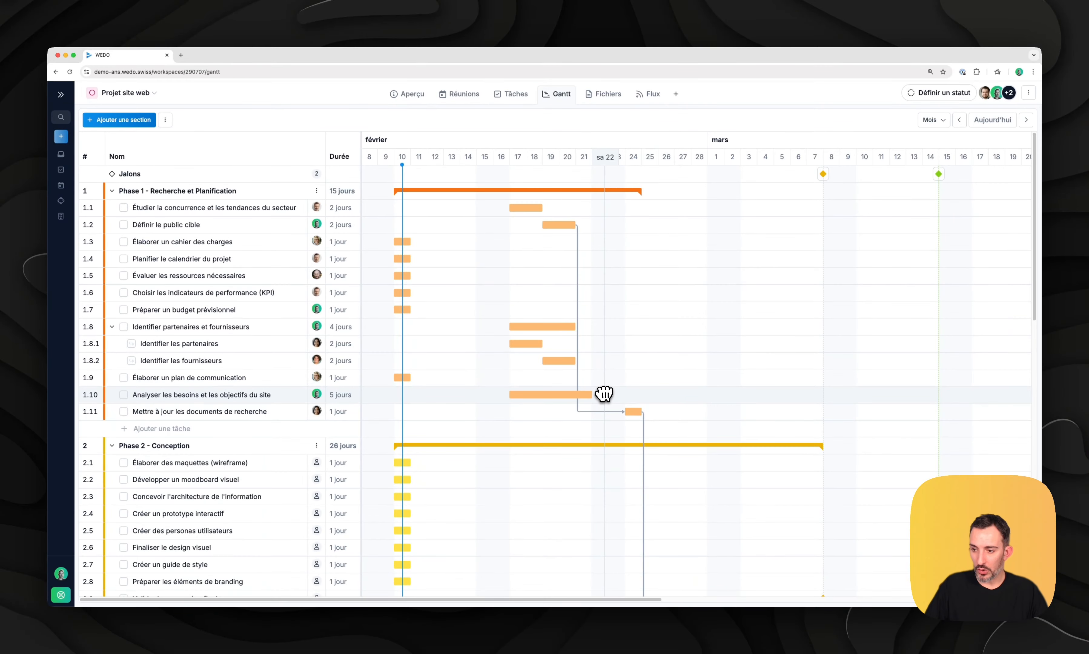
Reorder tasks within Phases 1 and 2, move Concevoir l'architecture de l'information to the start of Phase 3, and try repositioning the Phase 3 section
scroll(216, 352, "down", 5)
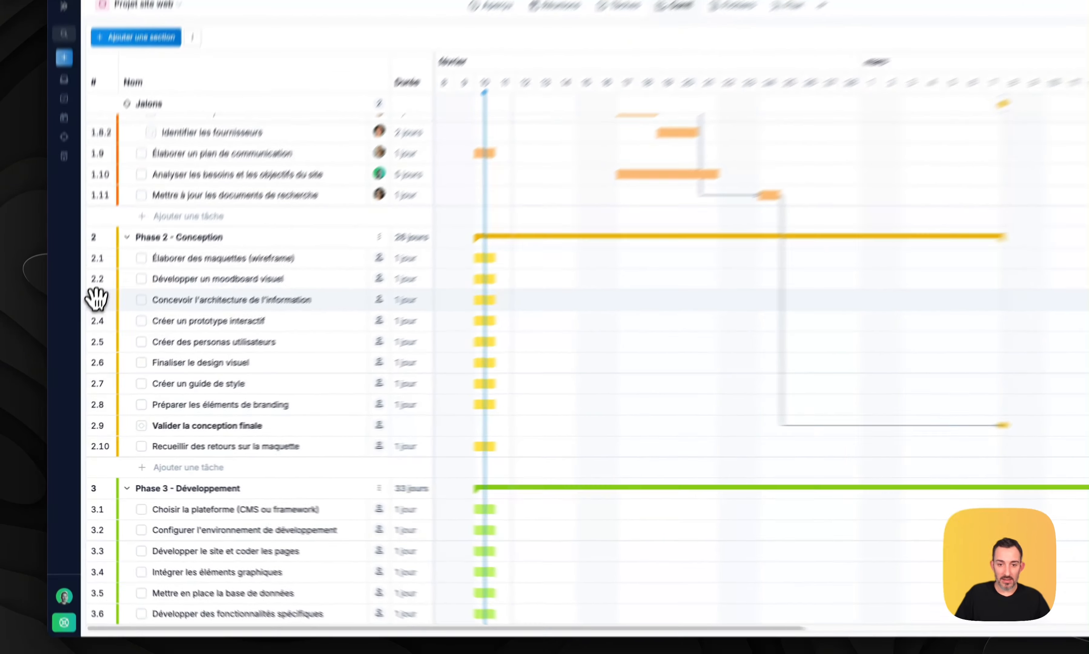
left_click_drag(86, 333, 215, 555)
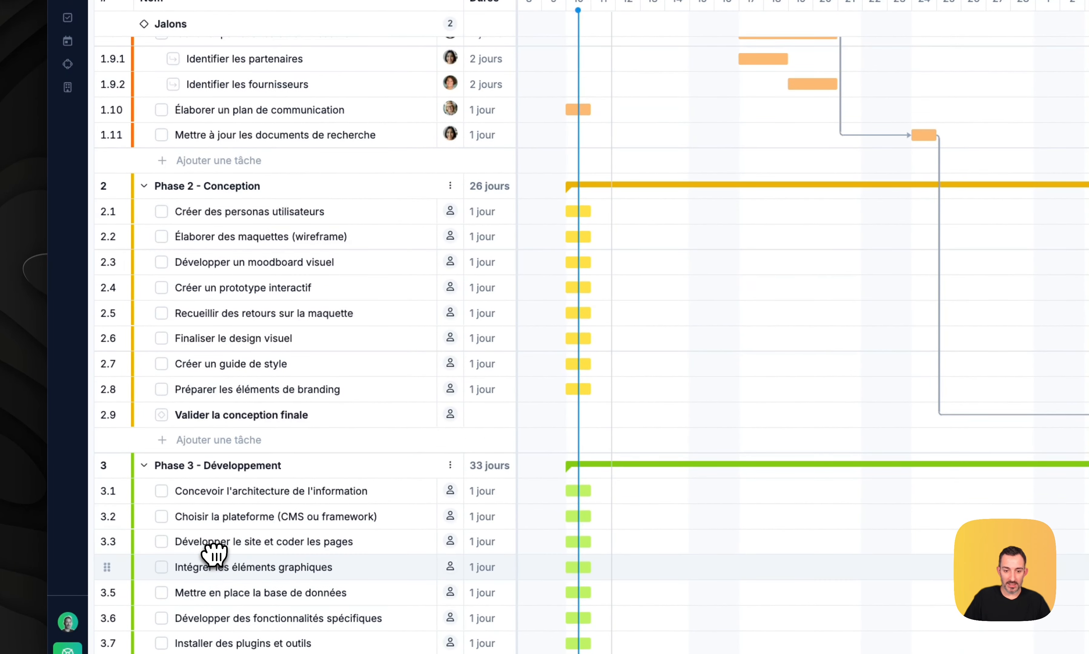
left_click_drag(105, 469, 216, 88)
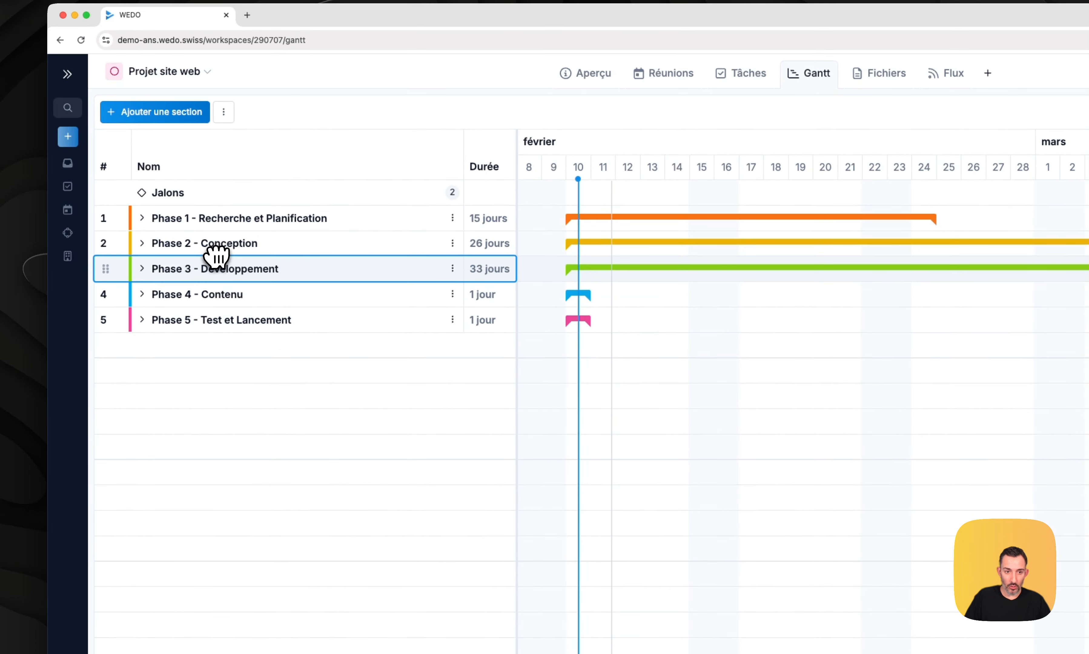
left_click_drag(216, 257, 216, 257)
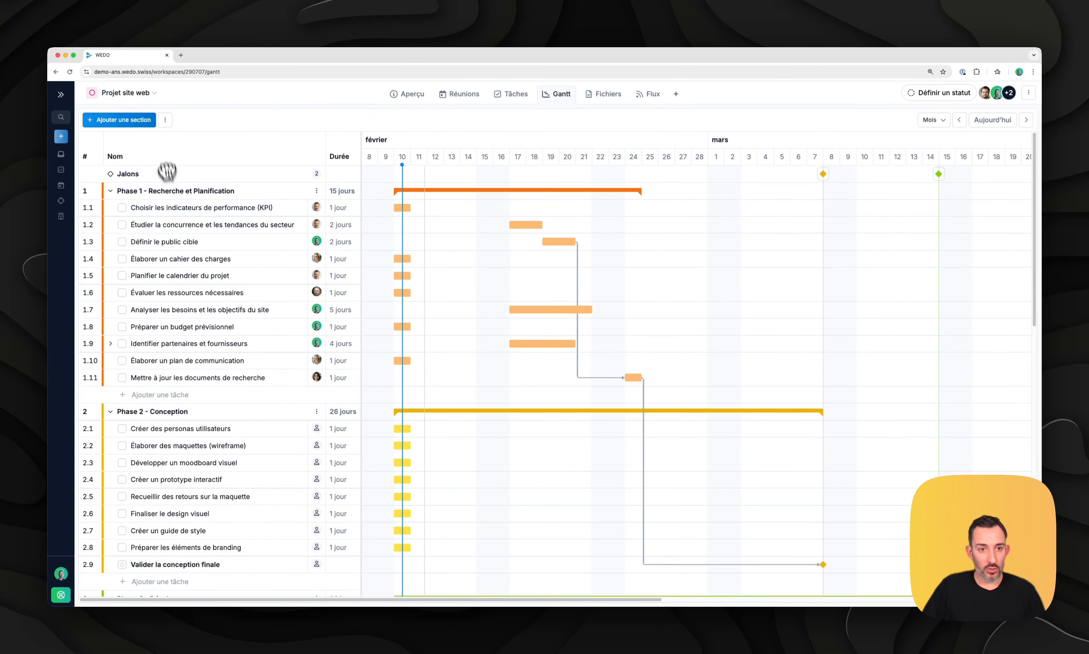
Compare the three automatic date-shift modes for dependent tasks and save Consommer le tampon with Prise en compte des week-ends enabled
left_click(165, 120)
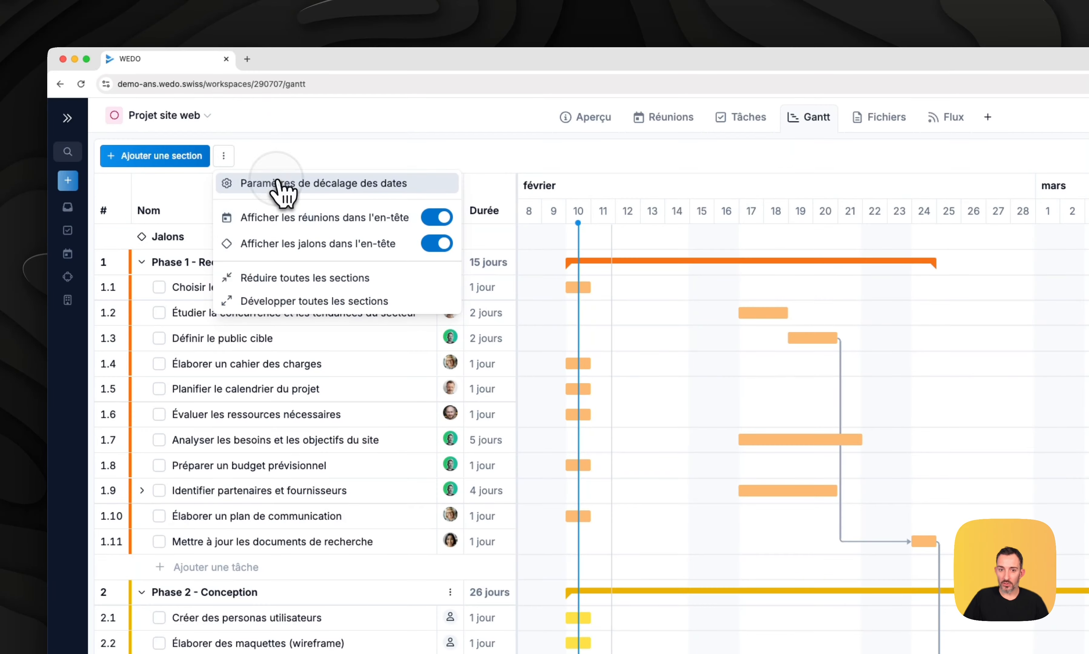
left_click(278, 184)
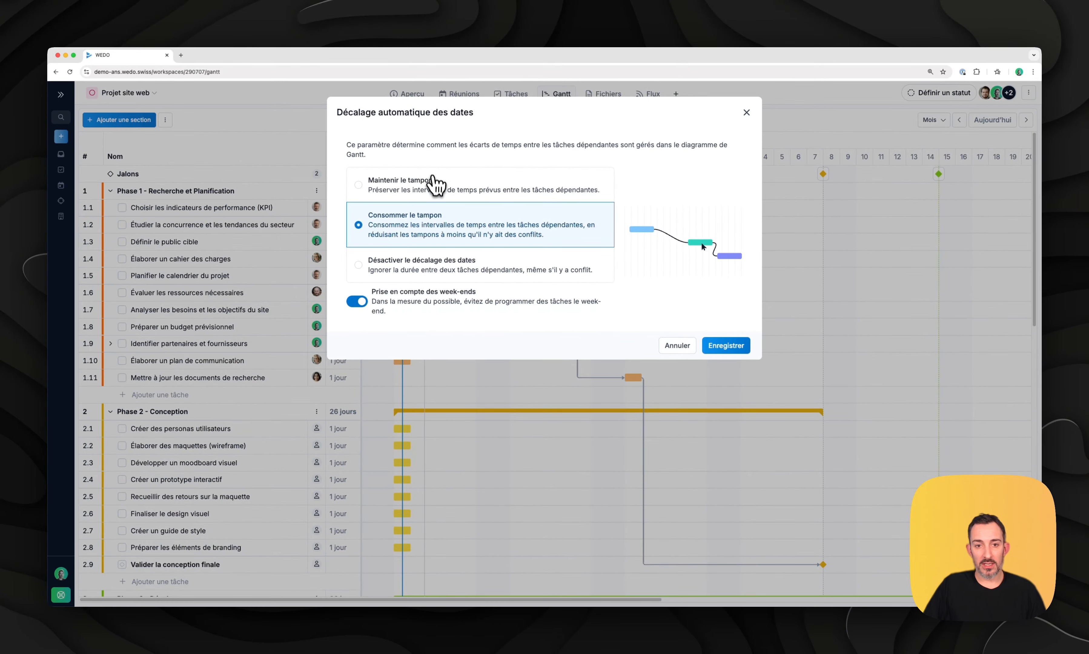
left_click(433, 185)
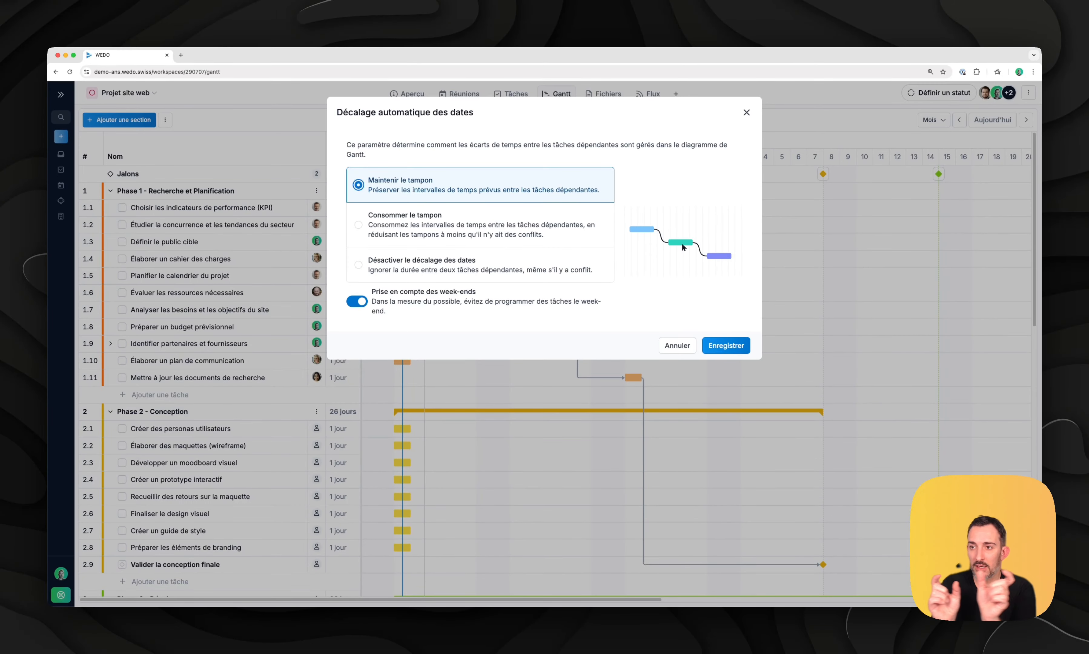
left_click(433, 219)
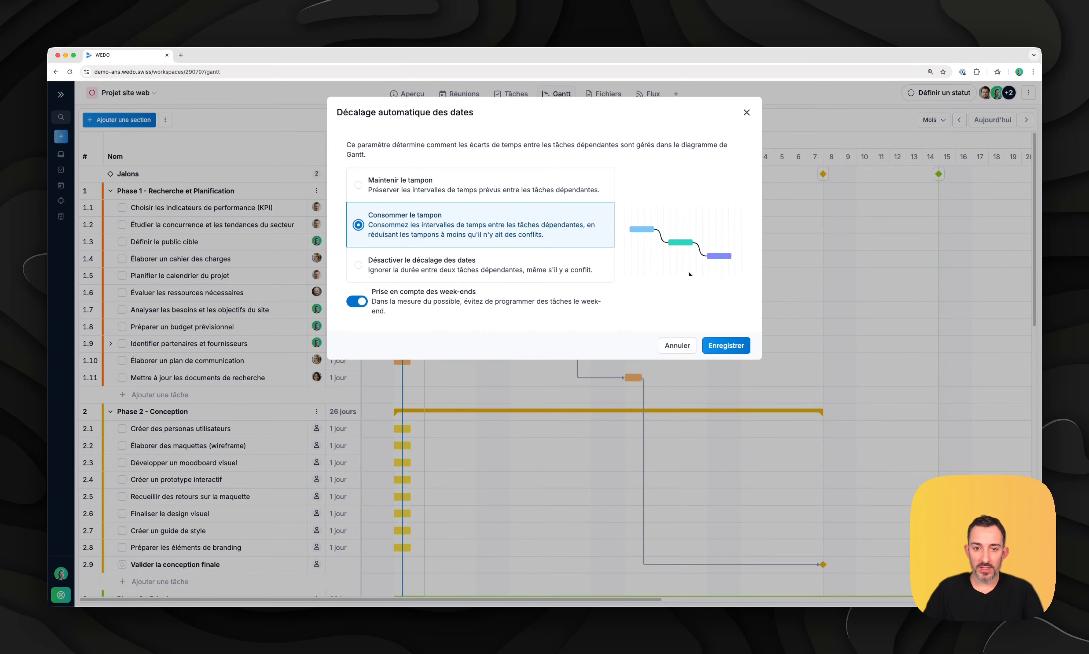
left_click(416, 268)
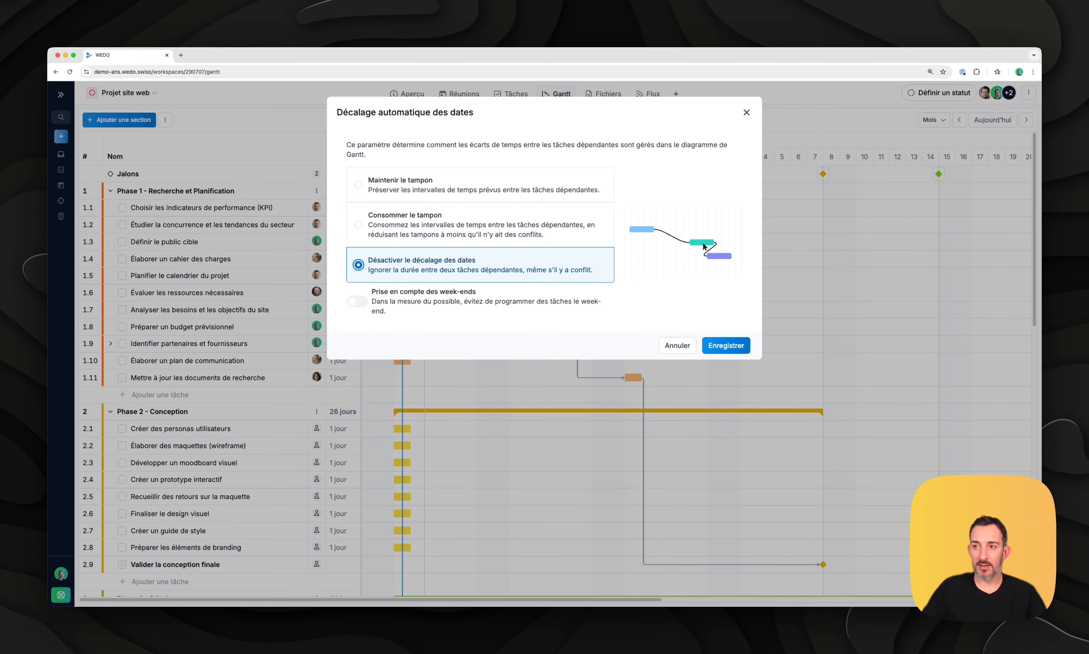
left_click(415, 239)
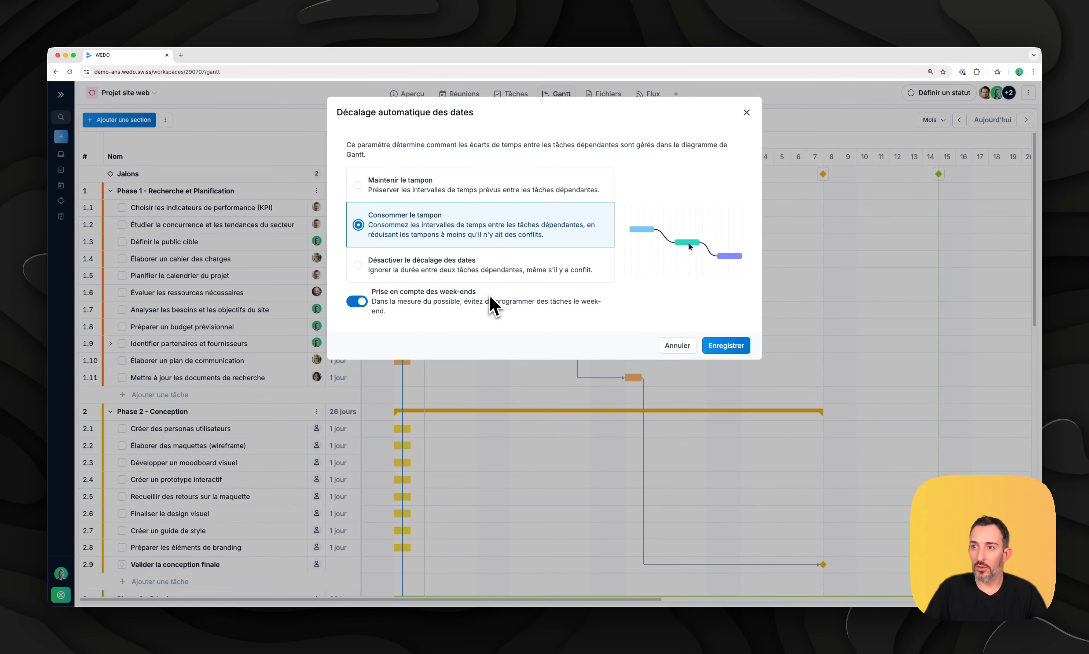
left_click(745, 354)
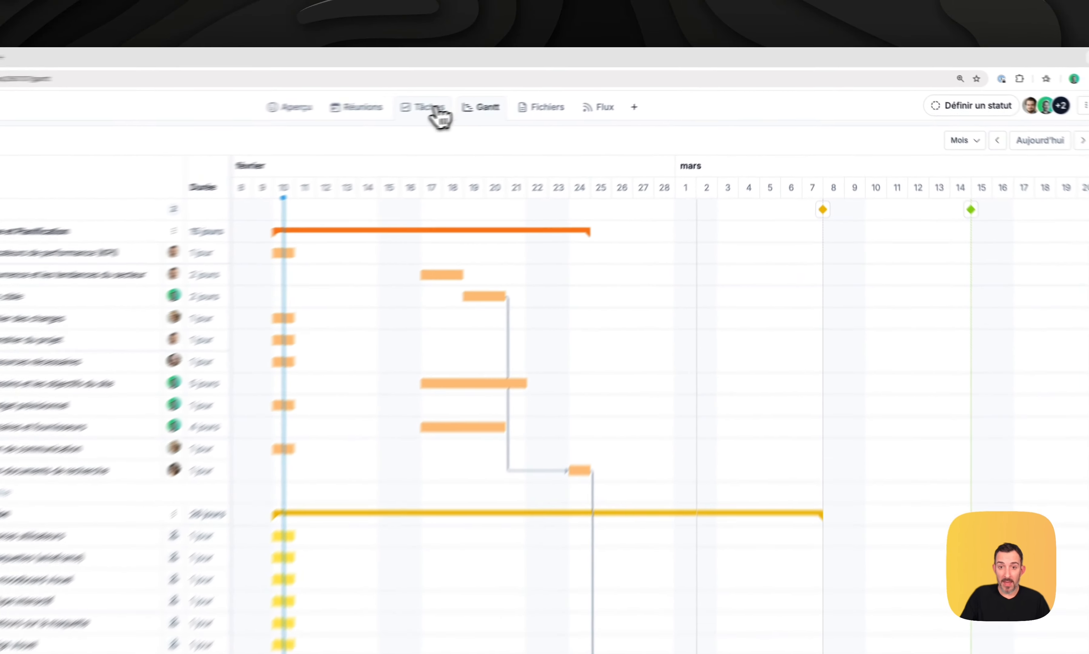
Show the workspace's task list in the Liste layout, grouped by Section
left_click(515, 94)
left_click(868, 151)
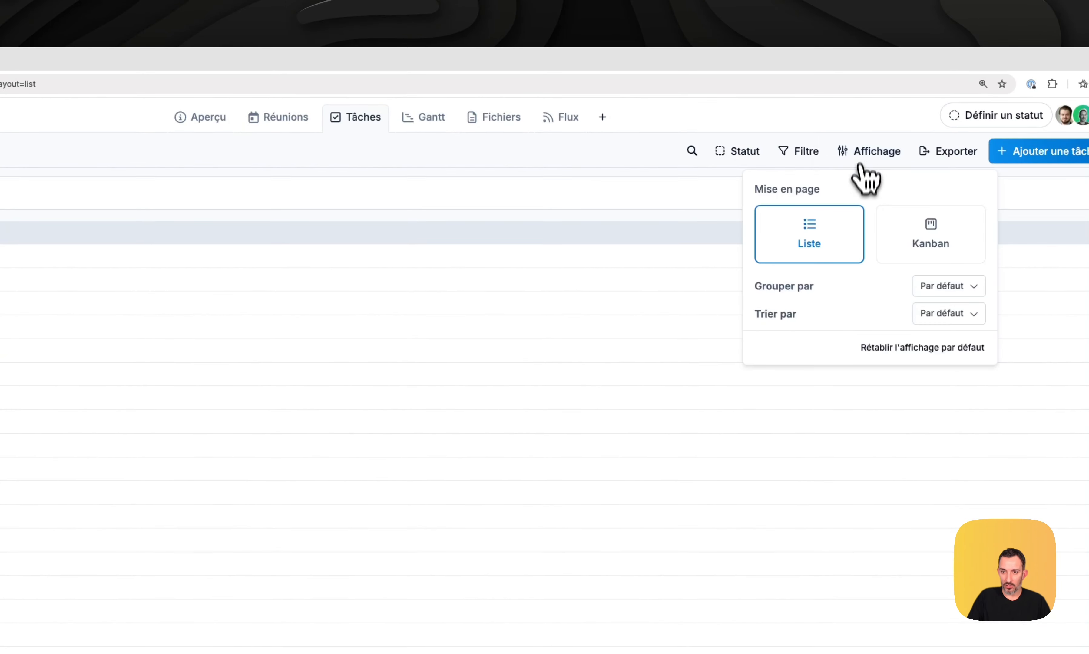
left_click(842, 227)
left_click(751, 238)
left_click(860, 270)
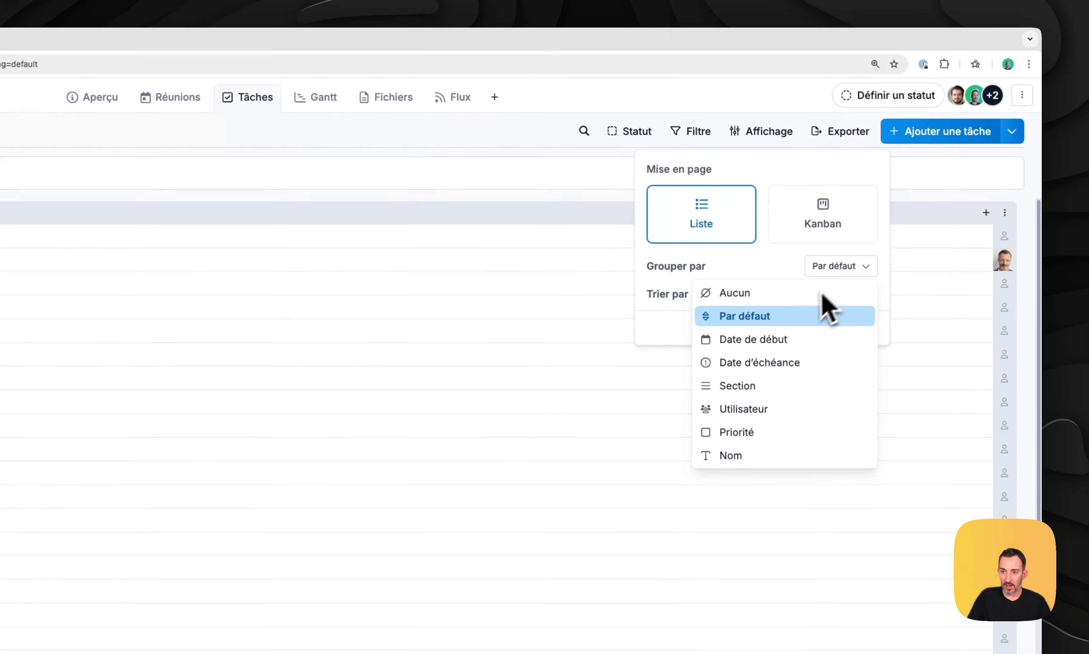
left_click(769, 386)
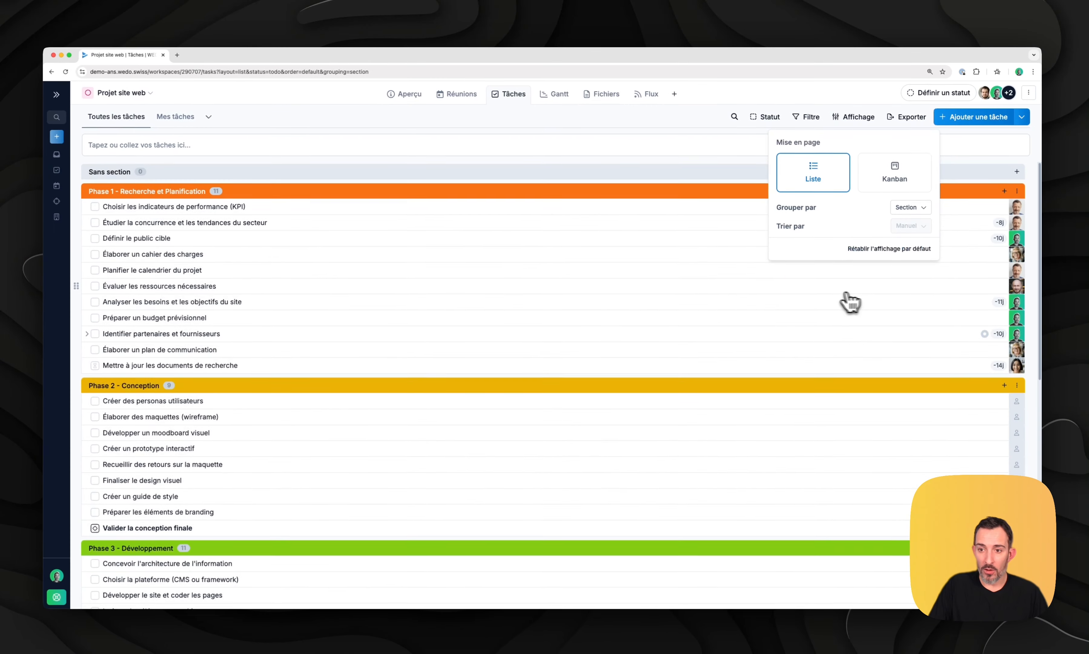
left_click(447, 178)
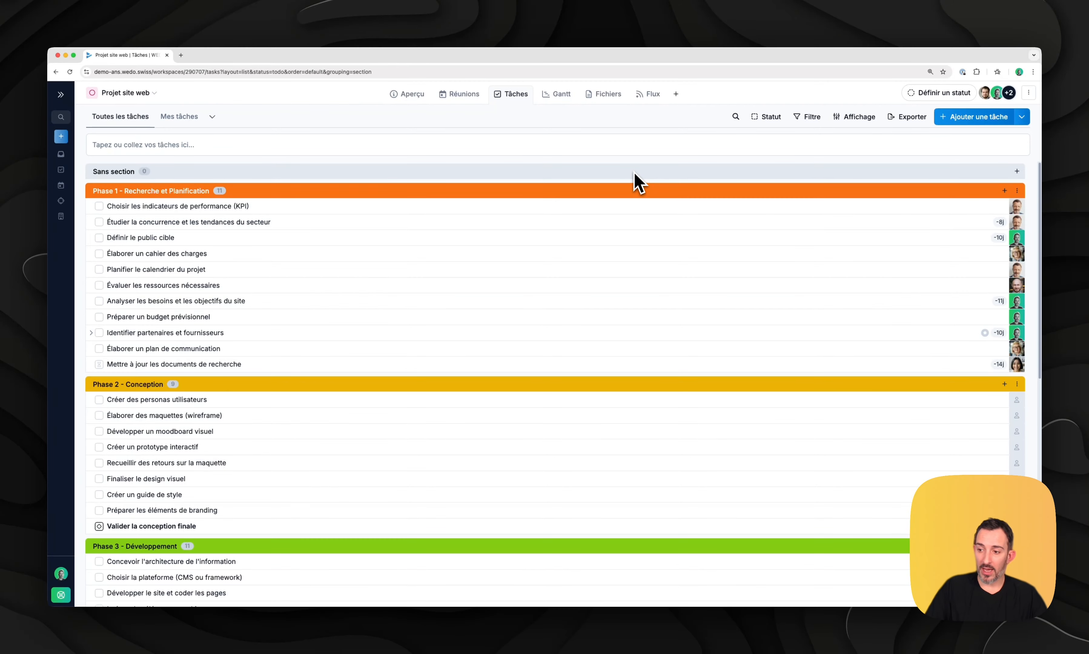
Start a new meeting in the Projet site web workspace and title it Point de situation
left_click(464, 102)
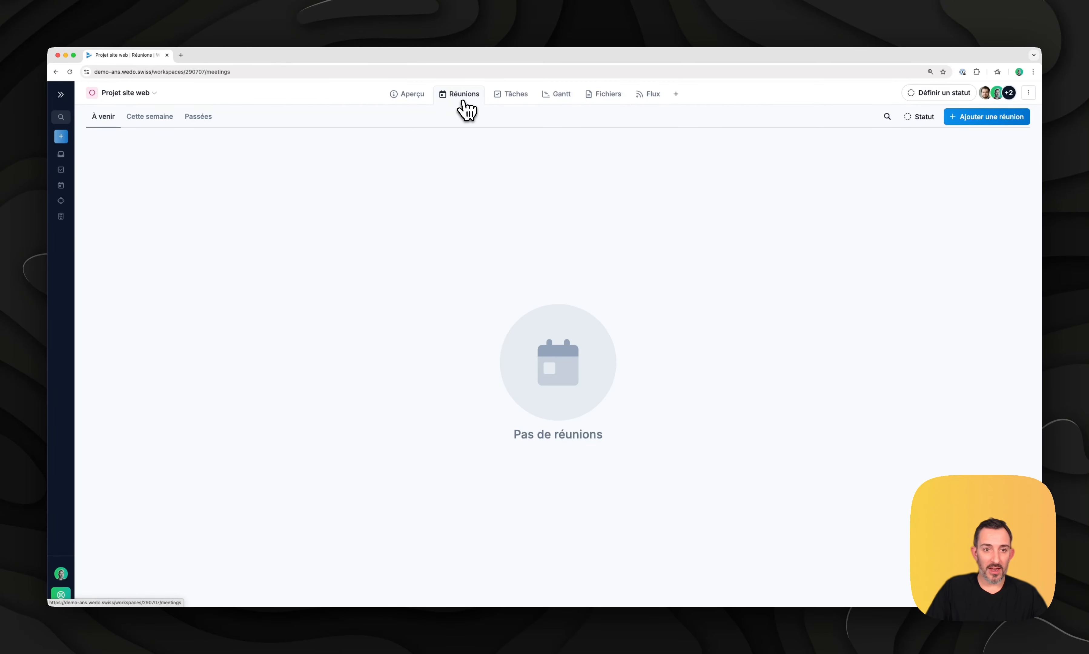
left_click(962, 117)
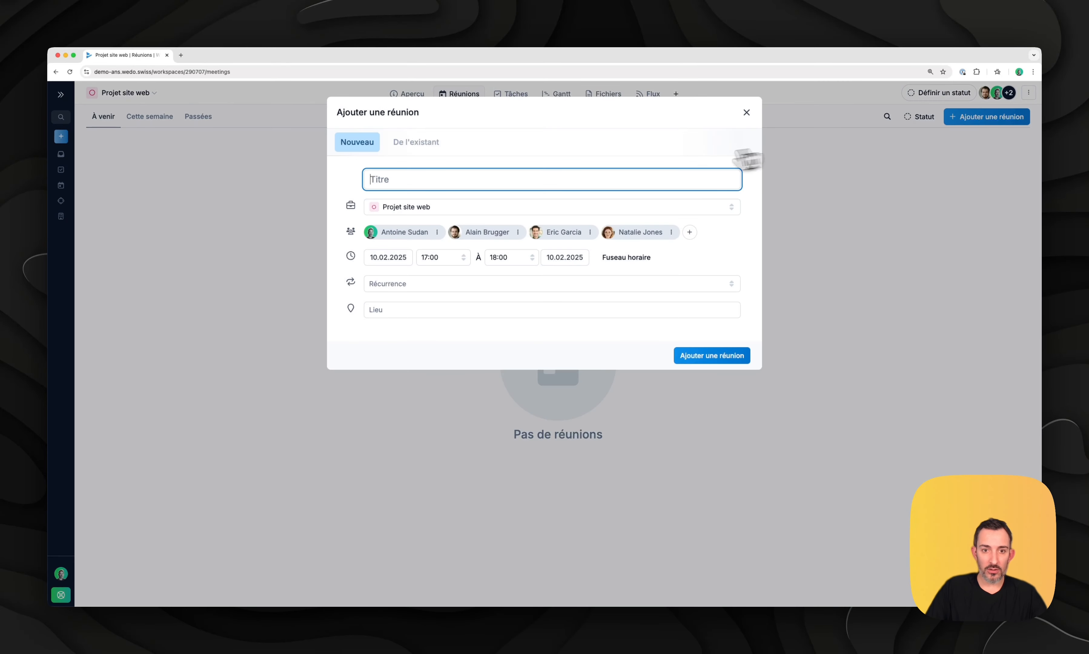
type(";dps")
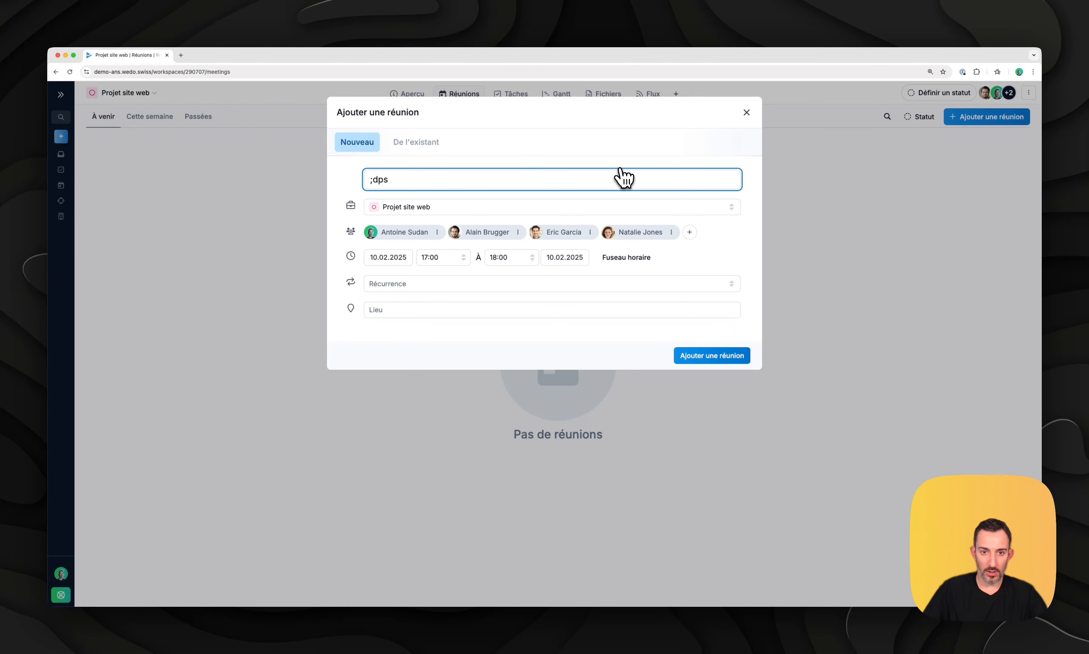
key("BackSpace")
key("BackSpace")
key("BackSpace")
key("BackSpace")
type("Point de situation")
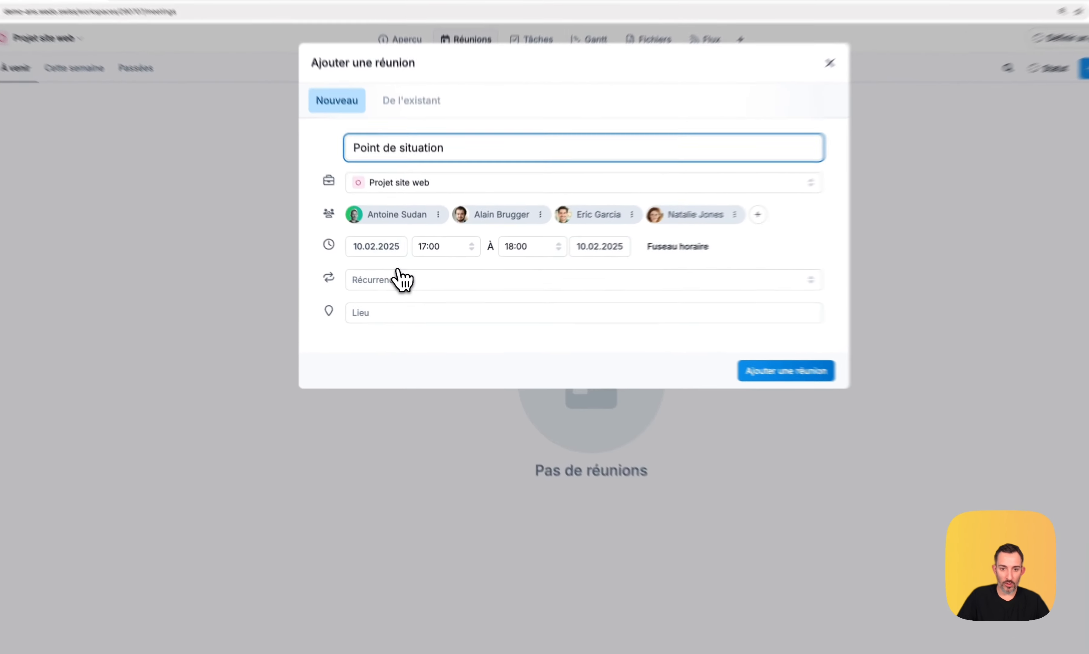
Set the meeting to repeat every two weeks, starting on 12.02.2025, and add it to the workspace
left_click(407, 284)
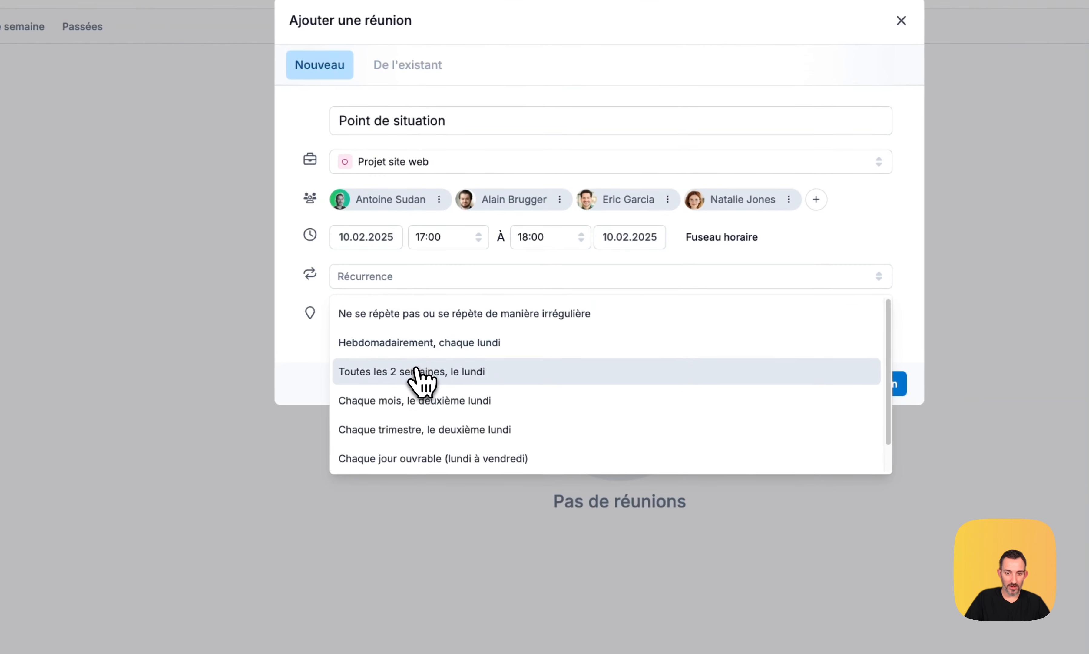
left_click(415, 372)
left_click(365, 241)
left_click(273, 380)
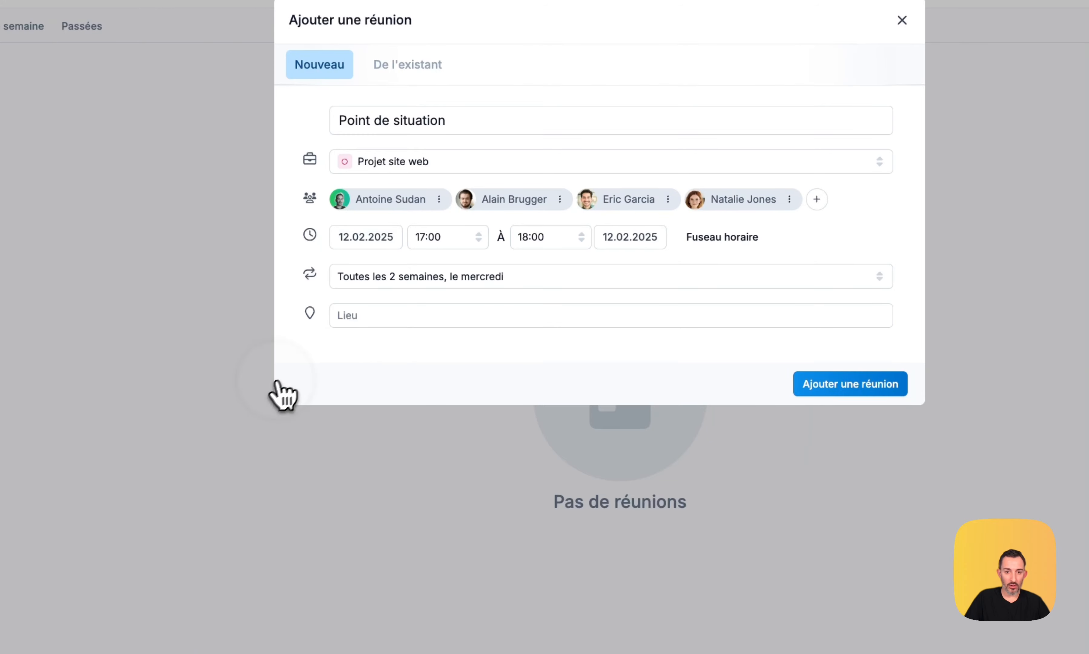
left_click(825, 386)
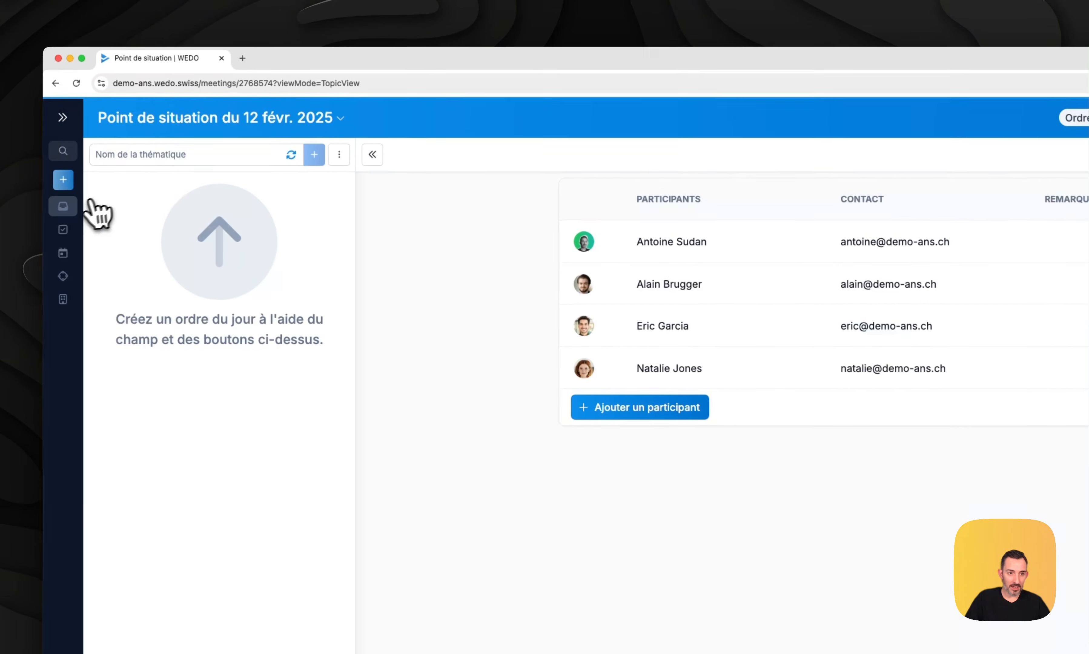
Return to the upcoming meetings of Projet site web and open the 12 February Point de situation occurrence
mouse_move(71, 213)
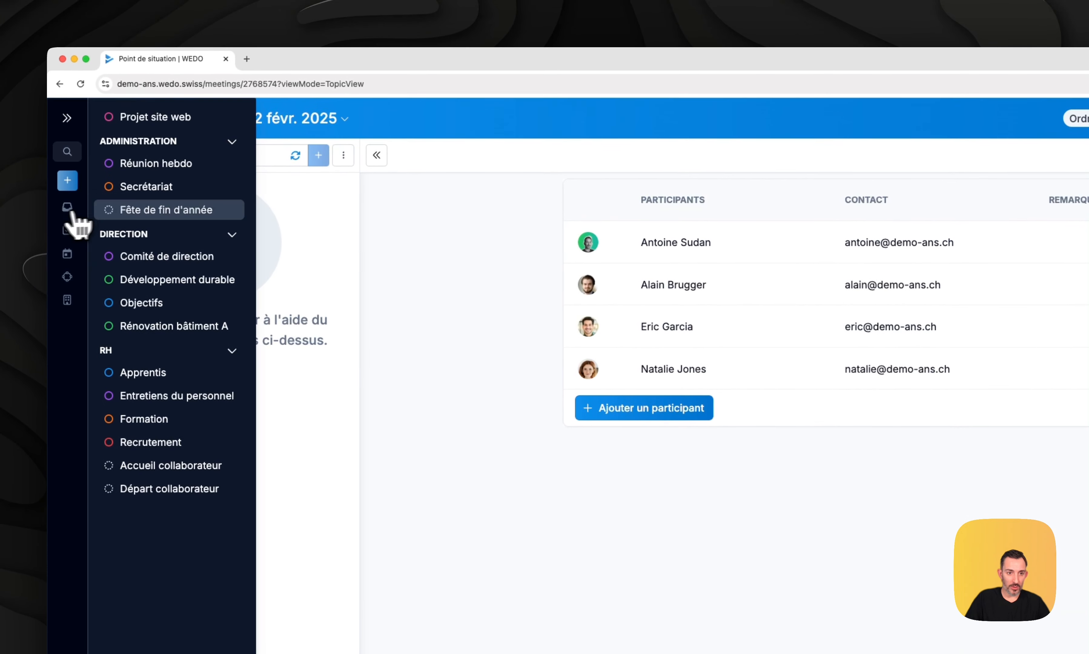
left_click(172, 119)
left_click(638, 120)
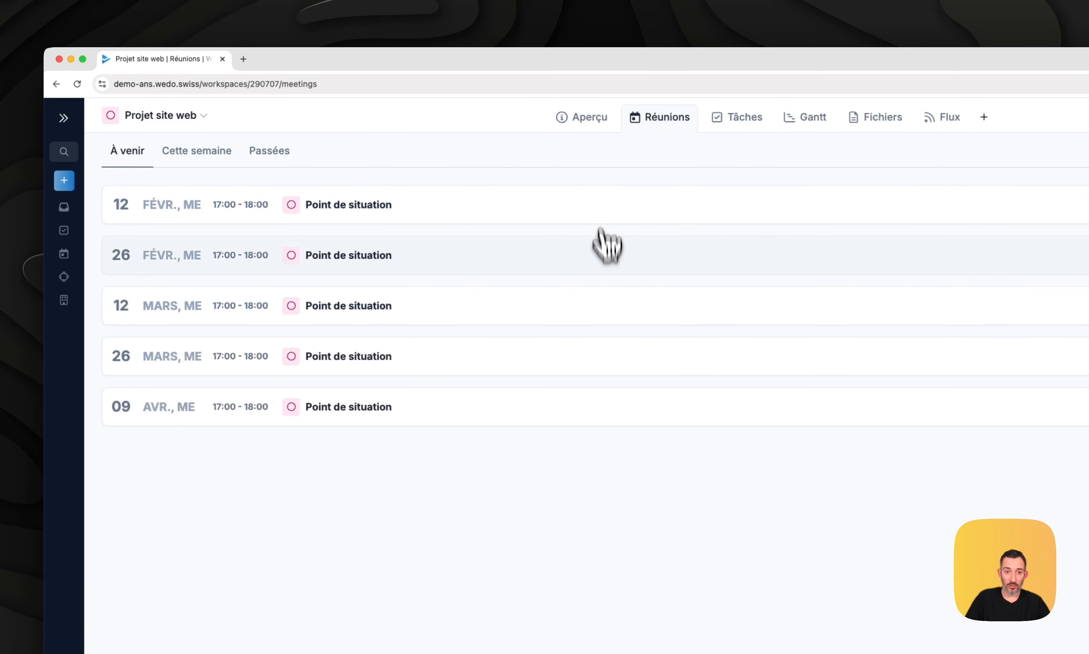
left_click(486, 206)
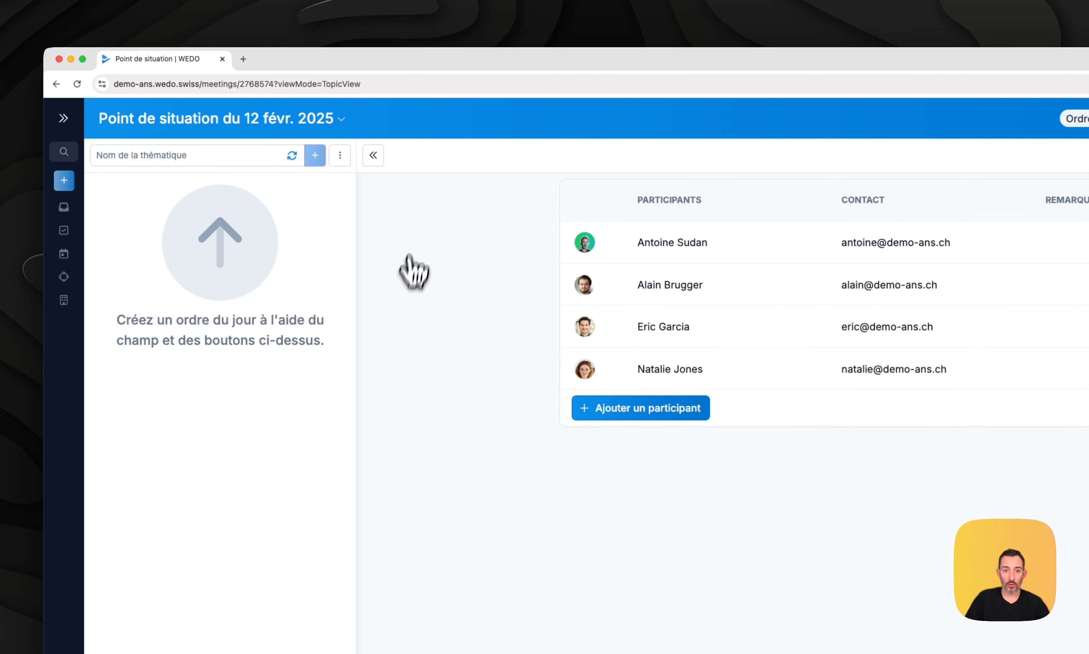
Return to the Projet site web Gantt chart and inspect the Point de situation meetings in the Réunions row, including the 12 February details
mouse_move(68, 208)
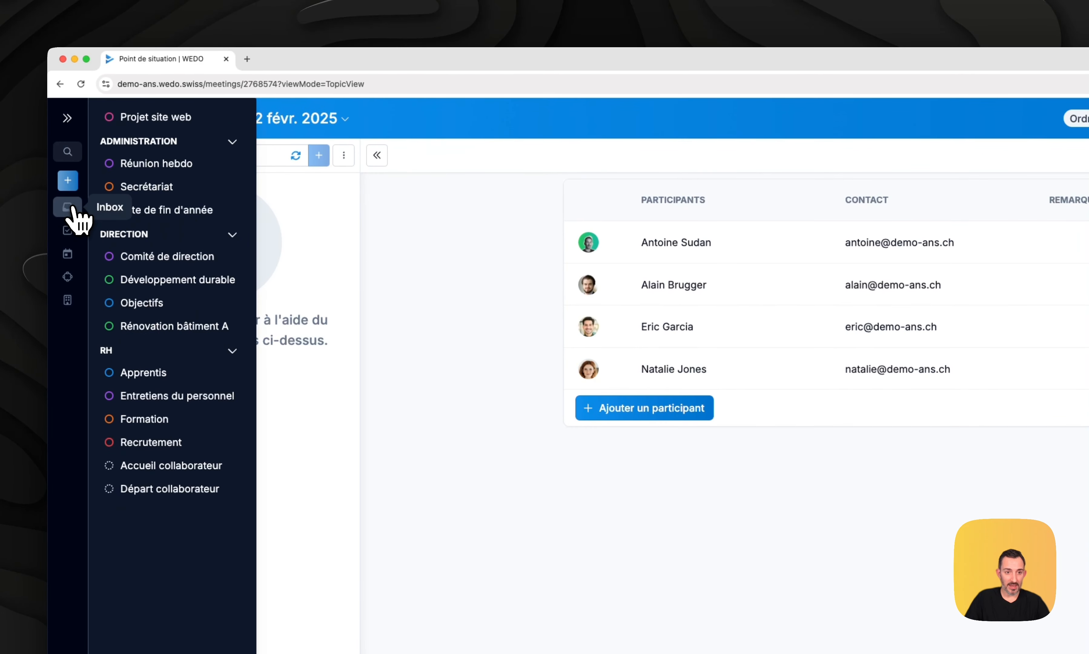
left_click(161, 128)
left_click(717, 128)
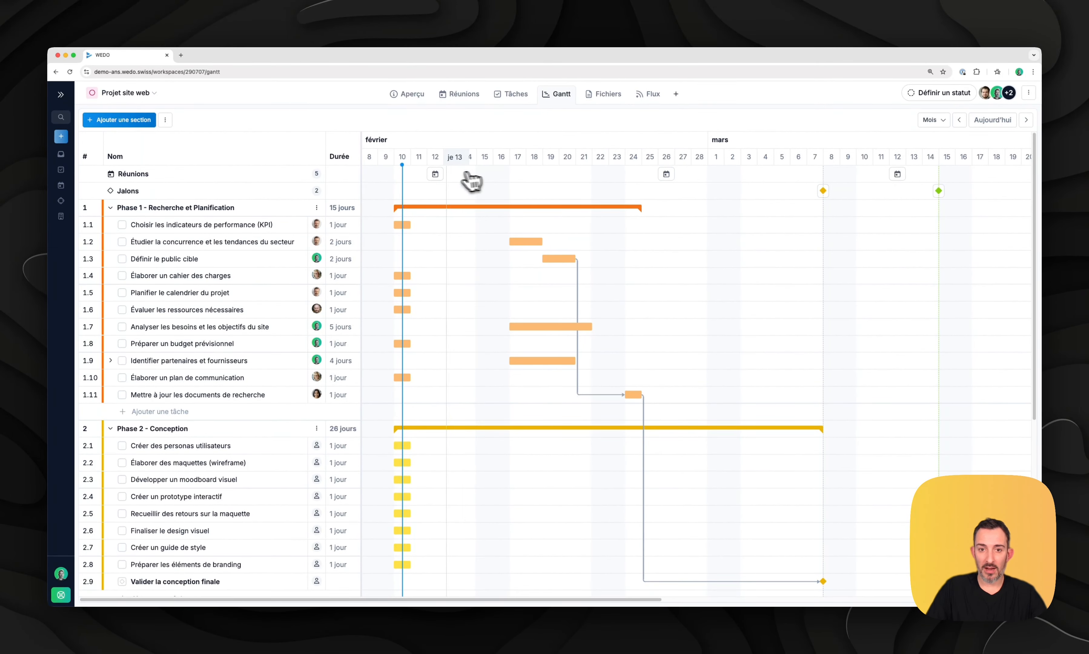
left_click(436, 174)
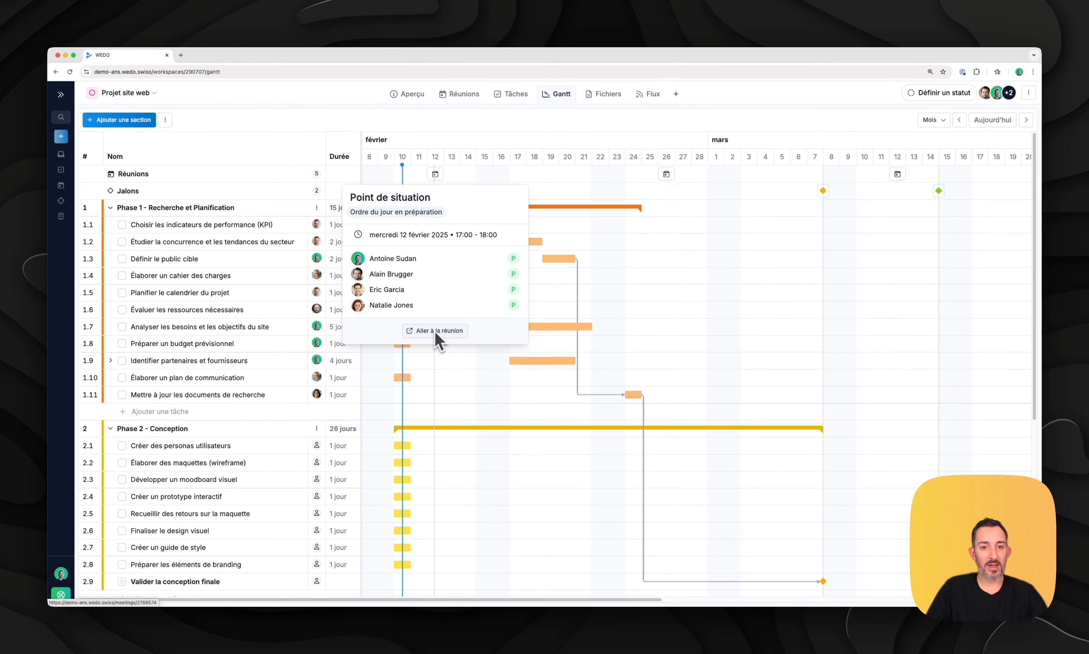
left_click(299, 138)
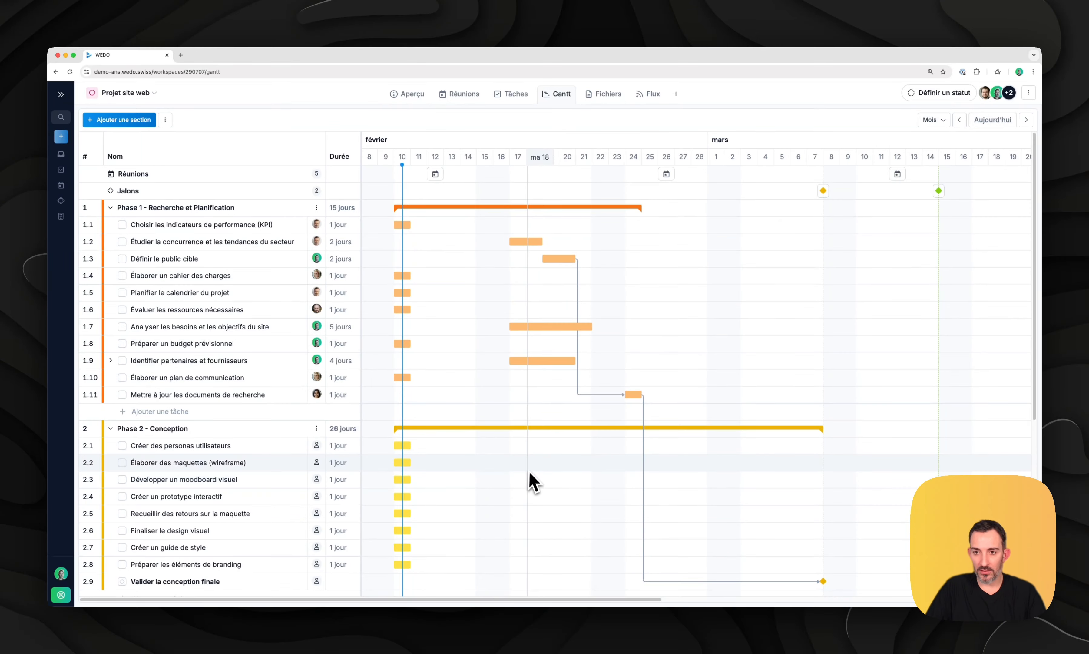
mouse_move(436, 177)
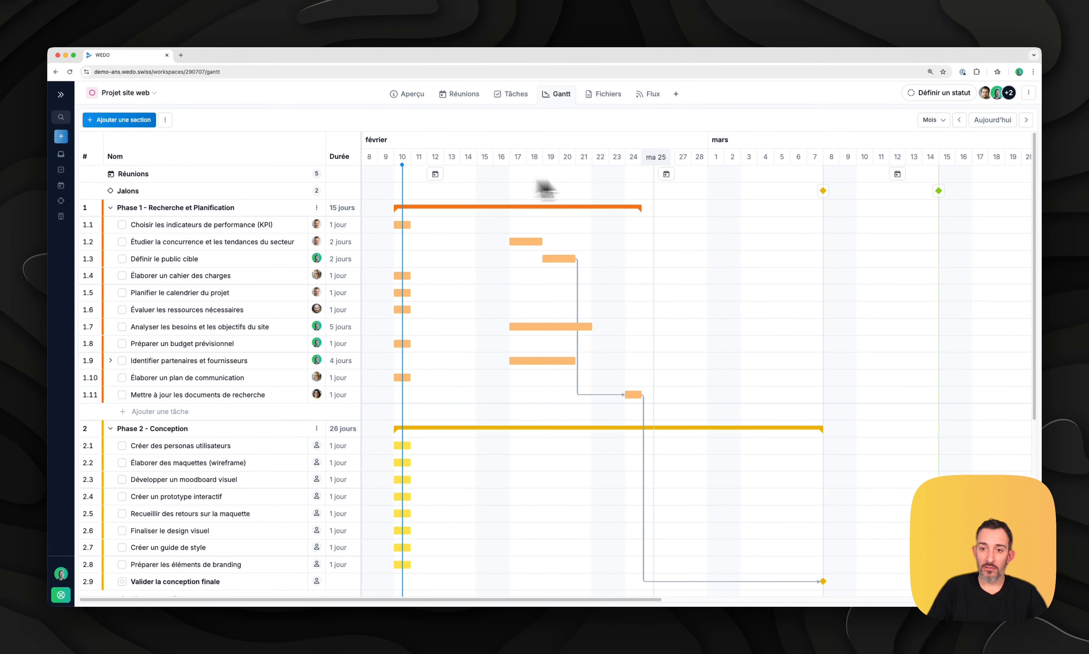
mouse_move(899, 177)
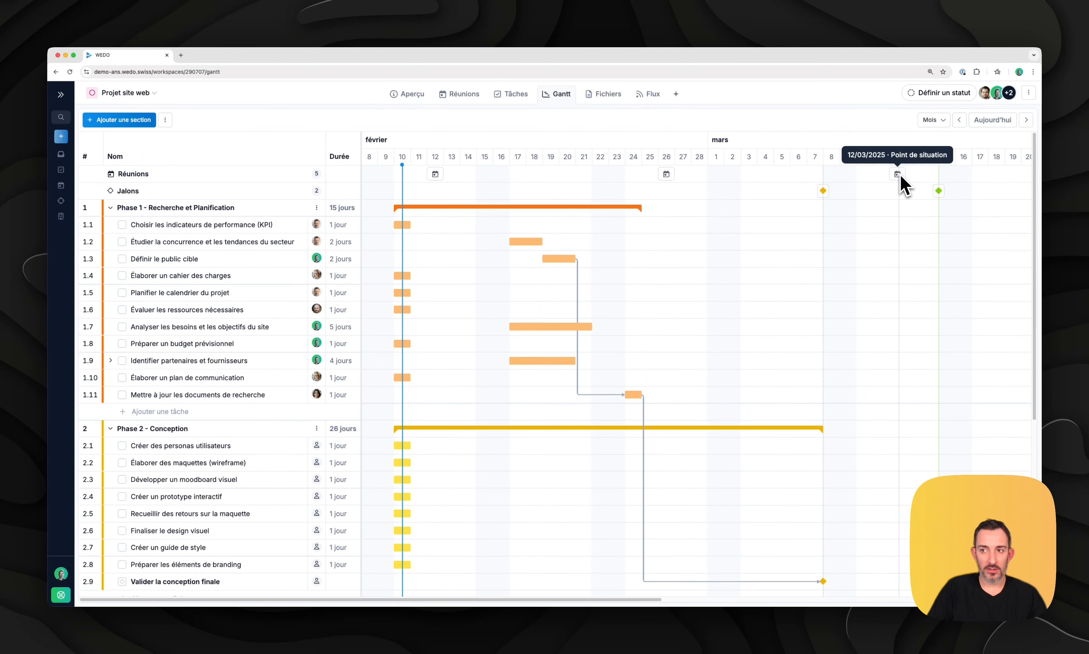
mouse_move(834, 196)
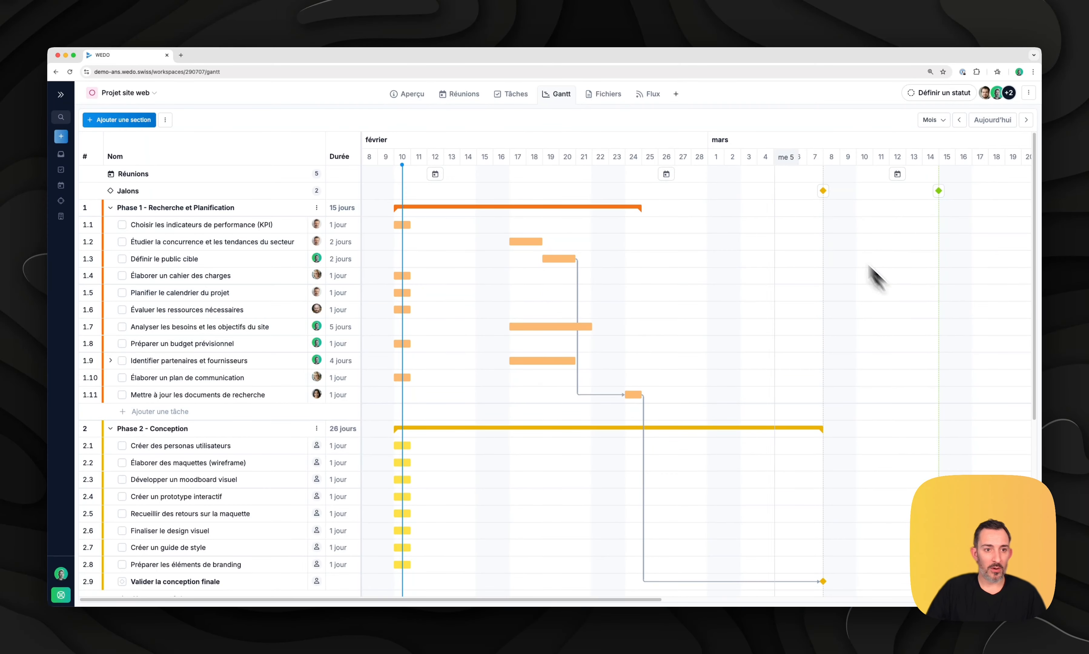
Display the available Aide et support options
left_click(60, 94)
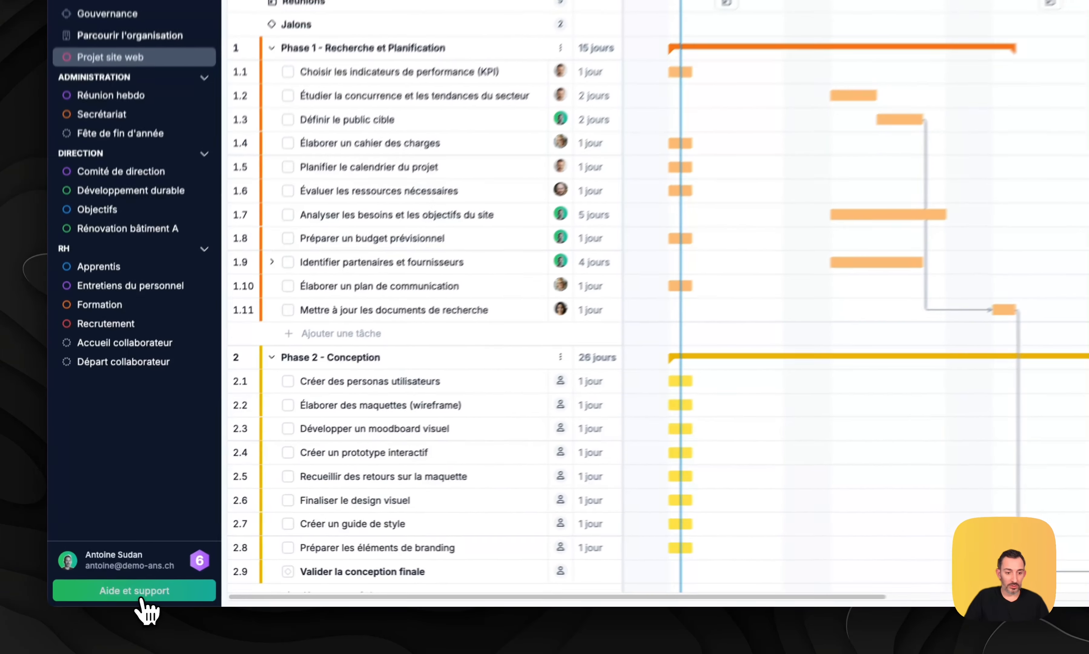
left_click(141, 597)
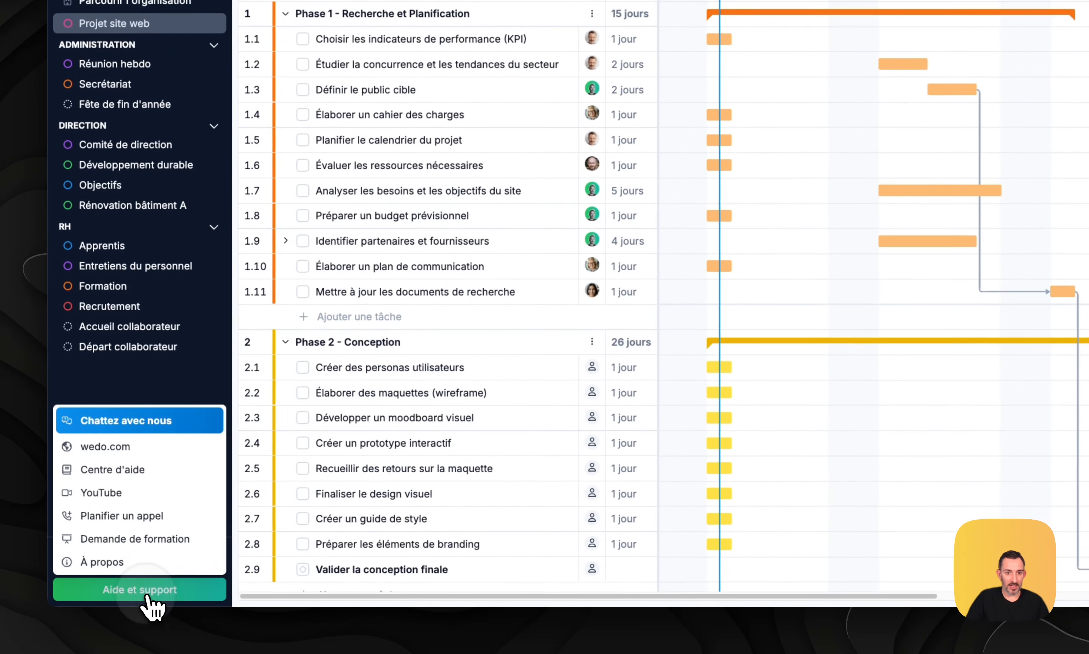